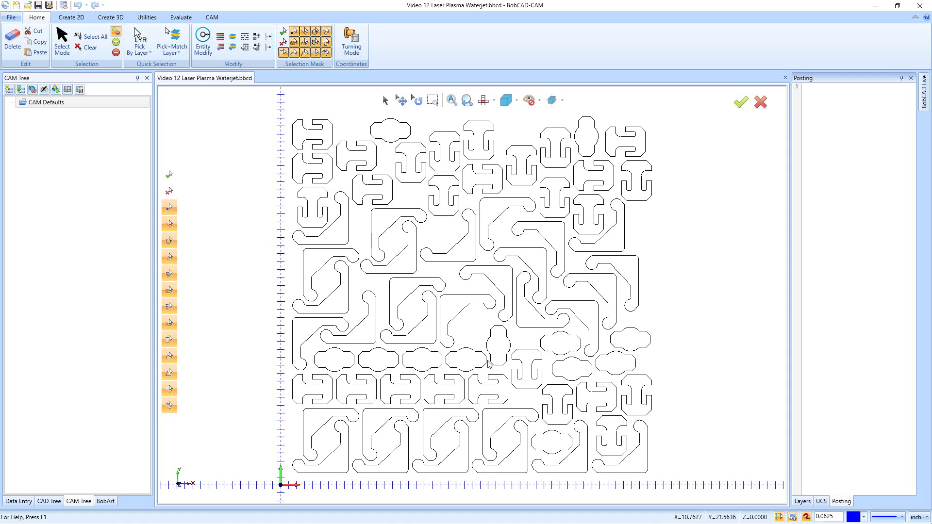
Create a new milling job on the BC_3x_Laser machine and launch the Stock Wizard.
left_click(10, 92)
right_click(31, 104)
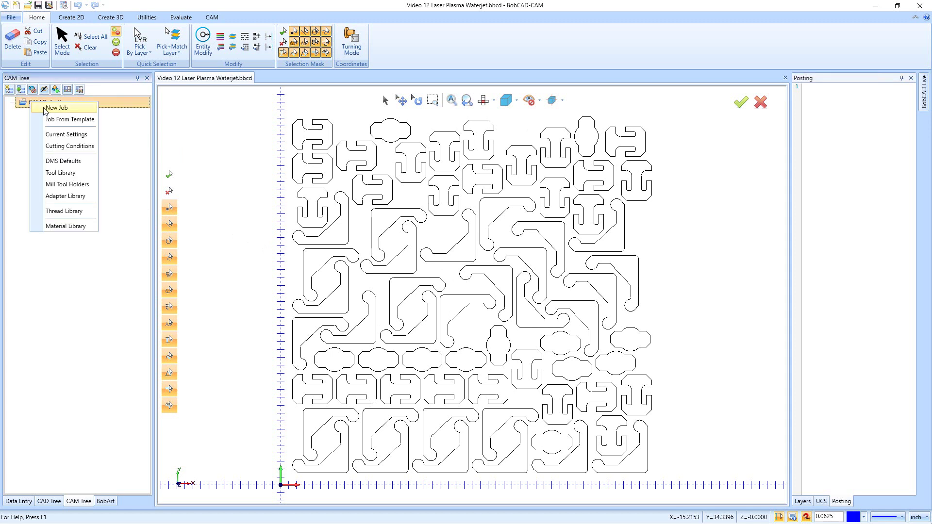
left_click(56, 108)
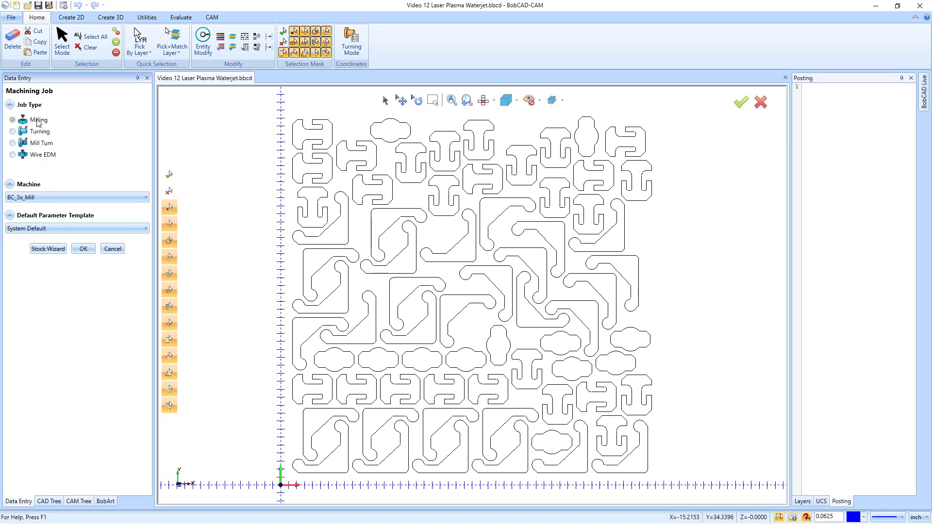
left_click(38, 197)
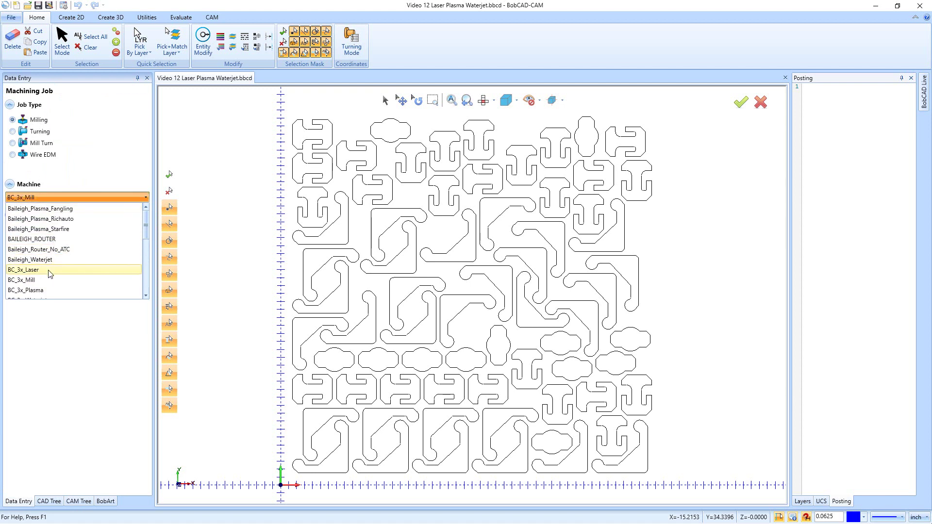
scroll(51, 275, "down", 1)
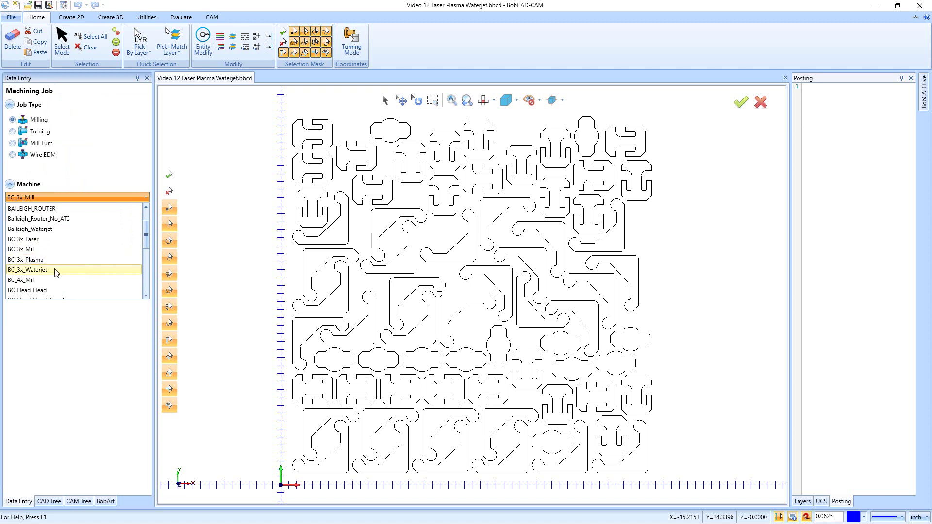
left_click(46, 240)
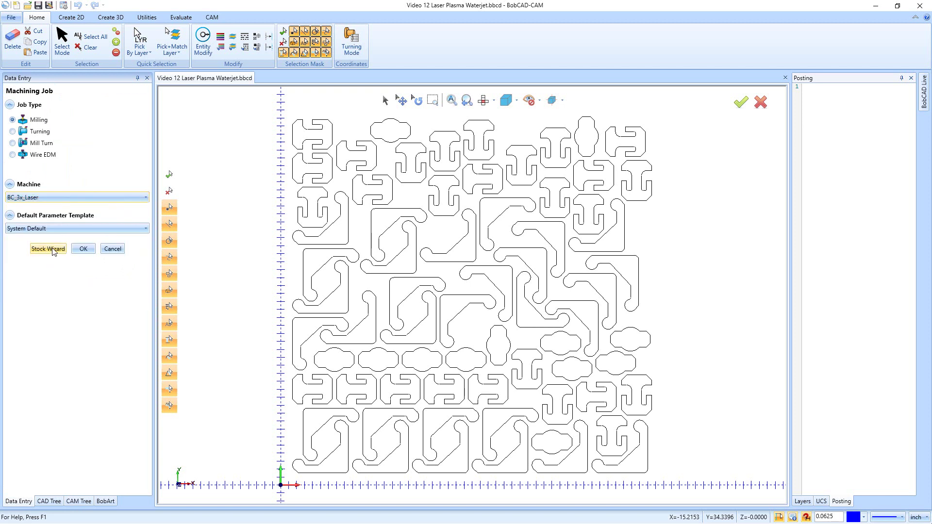
left_click(52, 250)
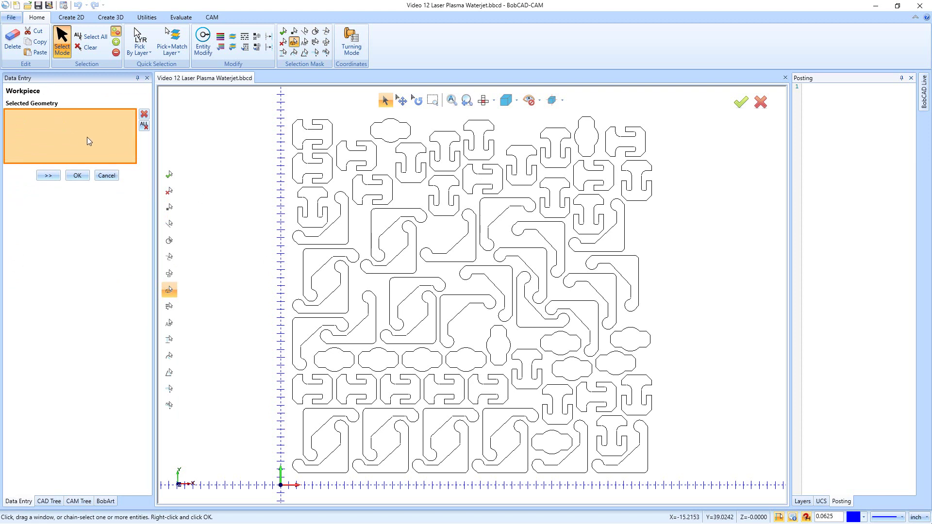
Size the stock at 48 by 48 in X and Y.
left_click(49, 175)
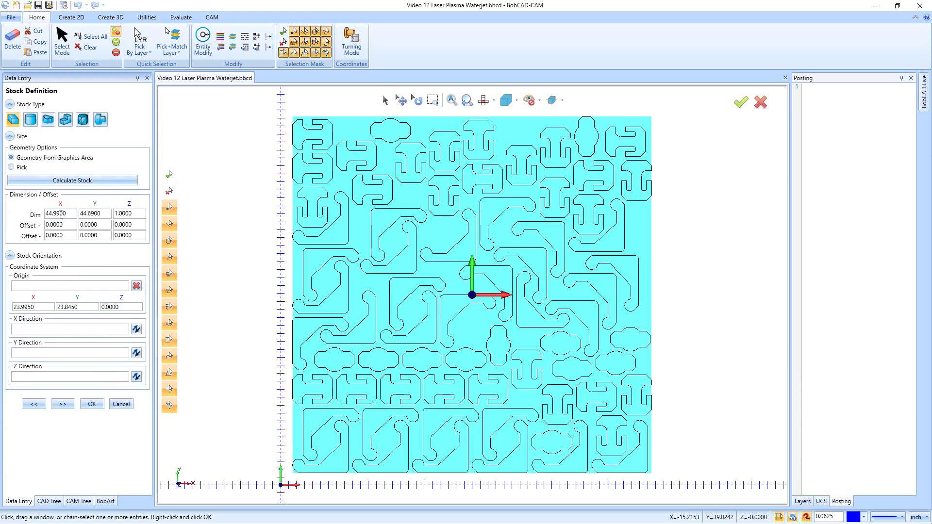
left_click_drag(69, 215, 42, 219)
type("48")
key("Tab")
type("48")
left_click(129, 214)
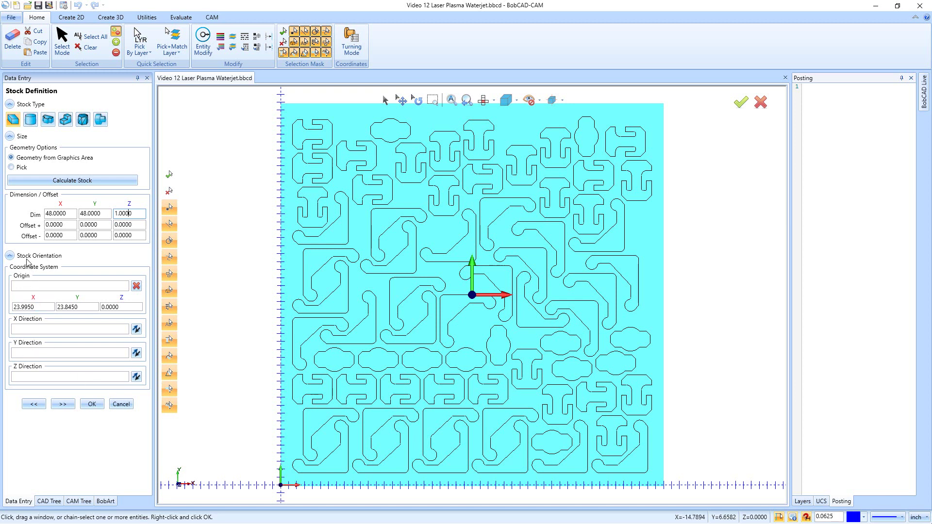
Place the stock origin at X 24, Y 24.
left_click_drag(48, 307, 6, 311)
type("24")
key("Tab")
type("24")
key("Tab")
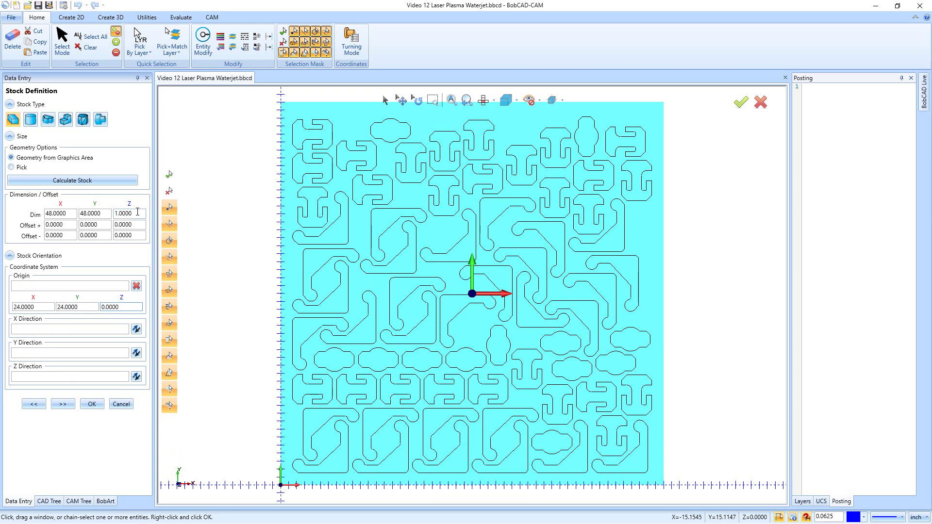
Set the stock thickness to 0.125 and accept the machine setup.
left_click_drag(138, 214, 109, 214)
key("BackSpace")
type(".125")
left_click(99, 223)
left_click(62, 405)
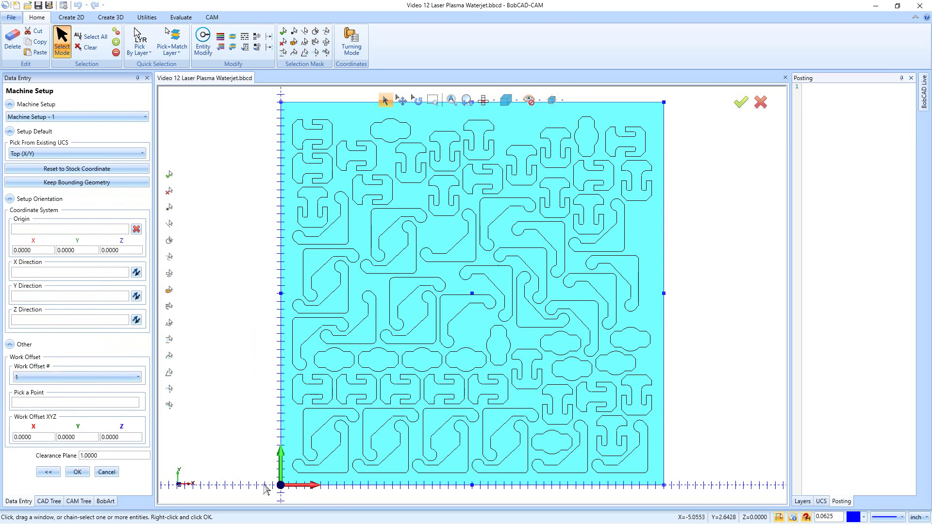
left_click(77, 472)
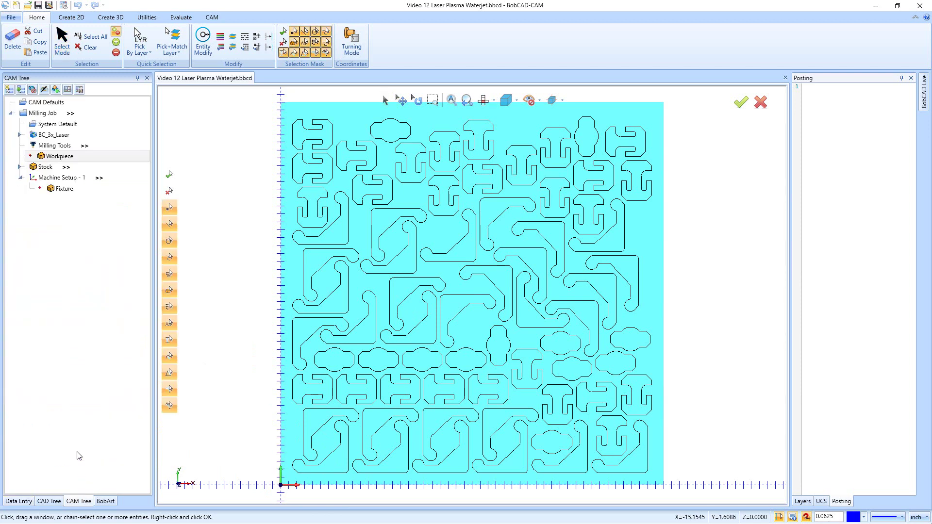
Hide the stock and start a Mill 2 Axis feature on Machine Setup - 1.
right_click(43, 168)
left_click(63, 214)
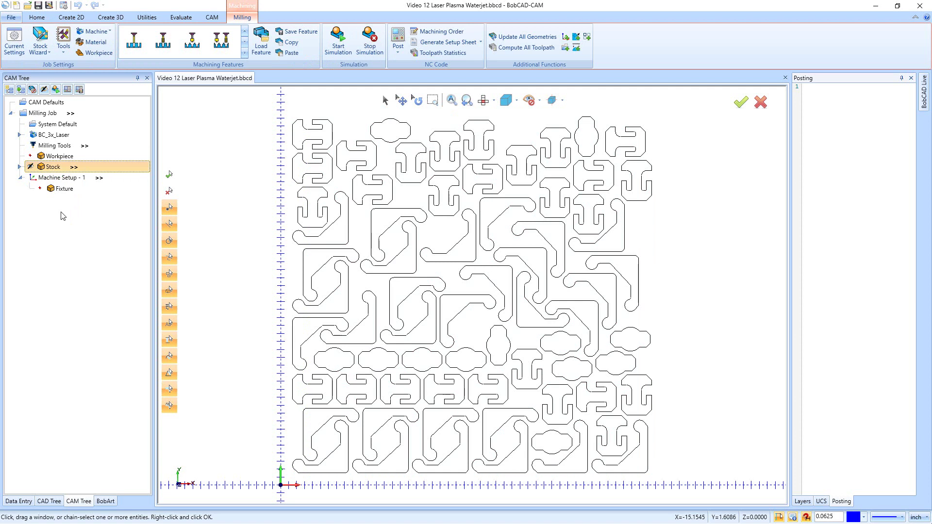
right_click(72, 181)
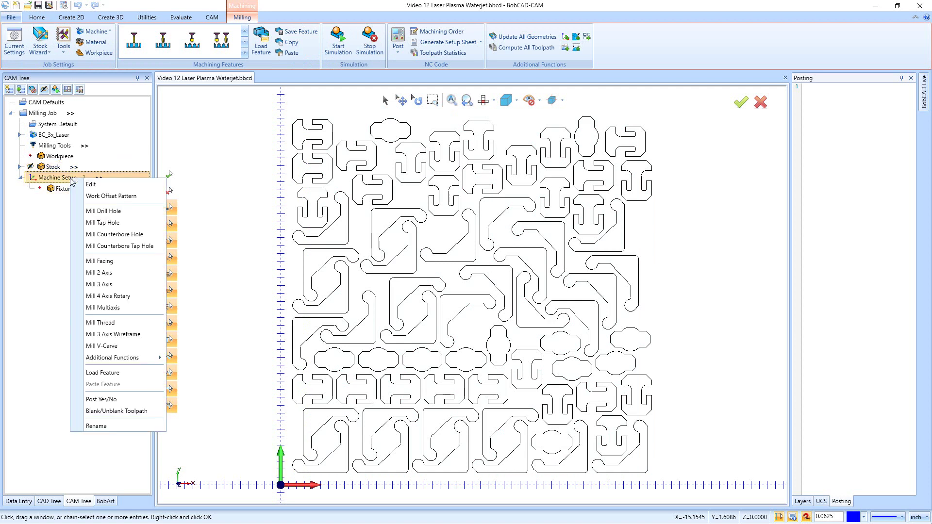
left_click(92, 273)
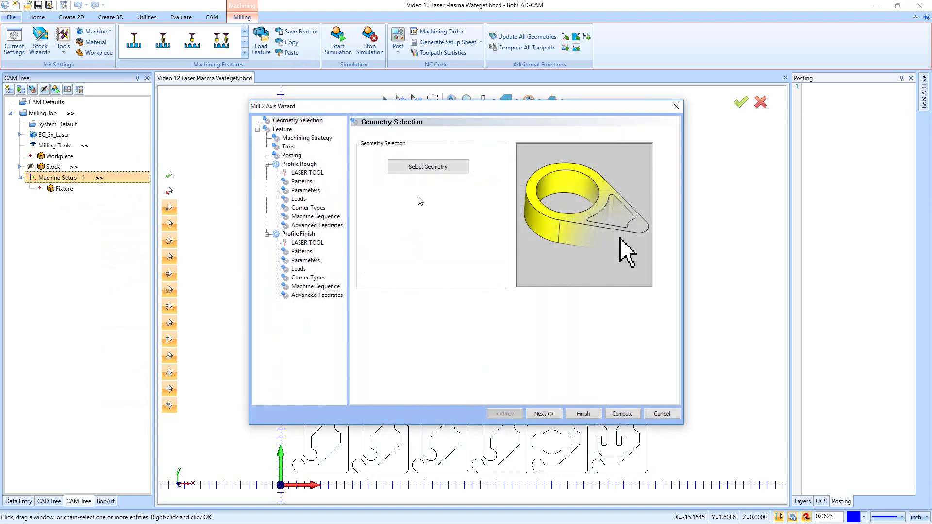
Window-select all puzzle-piece chains and set the total depth to 0.125.
left_click(427, 170)
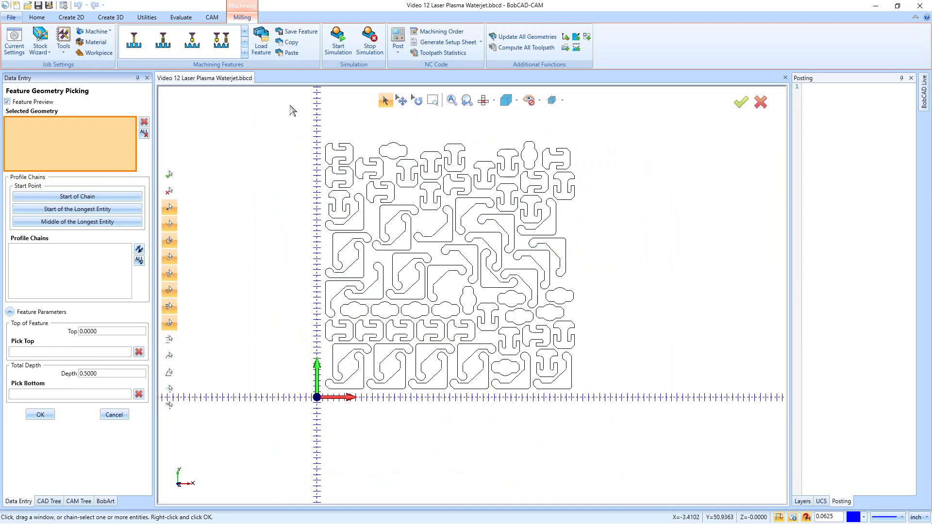
left_click_drag(345, 158, 619, 435)
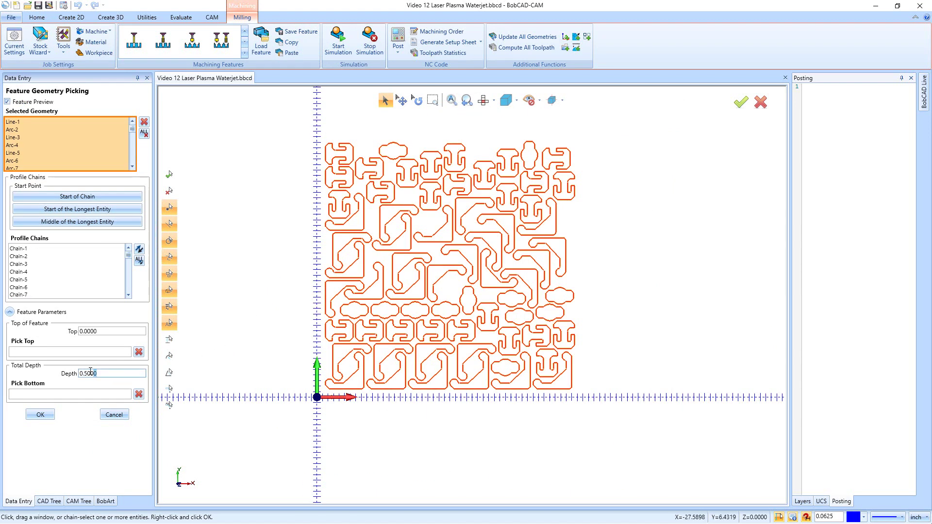
left_click_drag(104, 373, 57, 371)
type(".125")
left_click(104, 332)
left_click(41, 414)
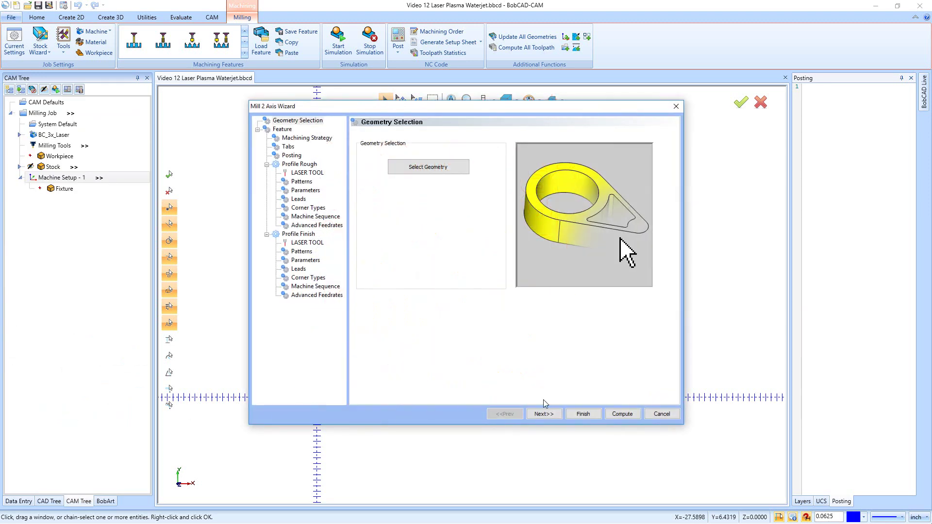
Delete the Profile Rough operation, leaving Profile Finish as the only operation.
left_click(549, 414)
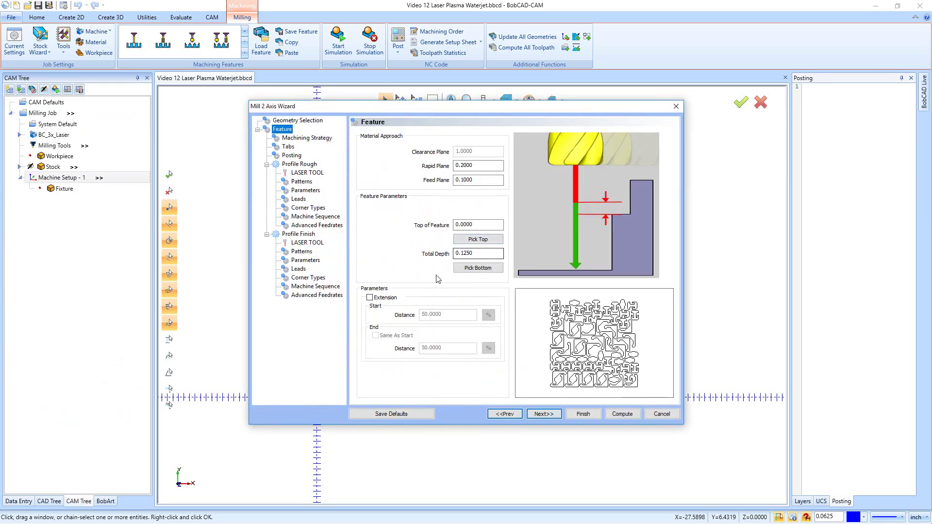
left_click(544, 414)
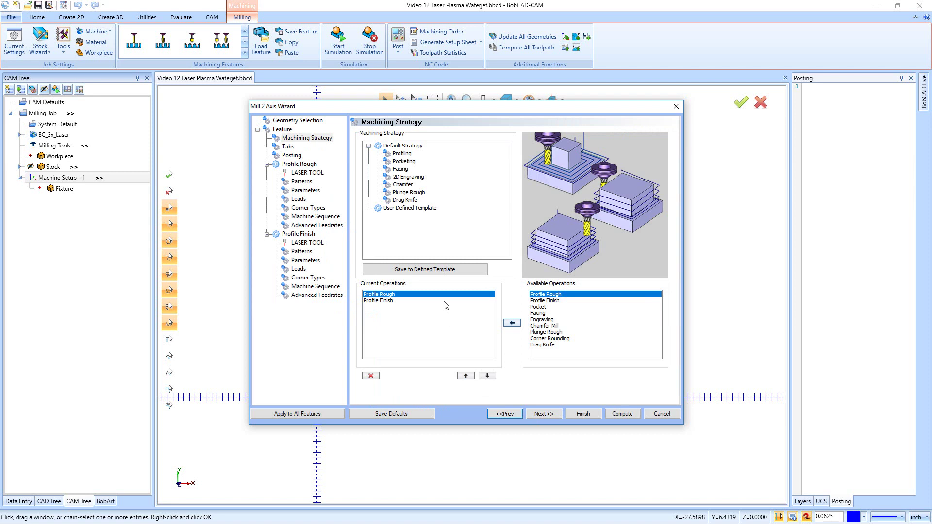
left_click(377, 301)
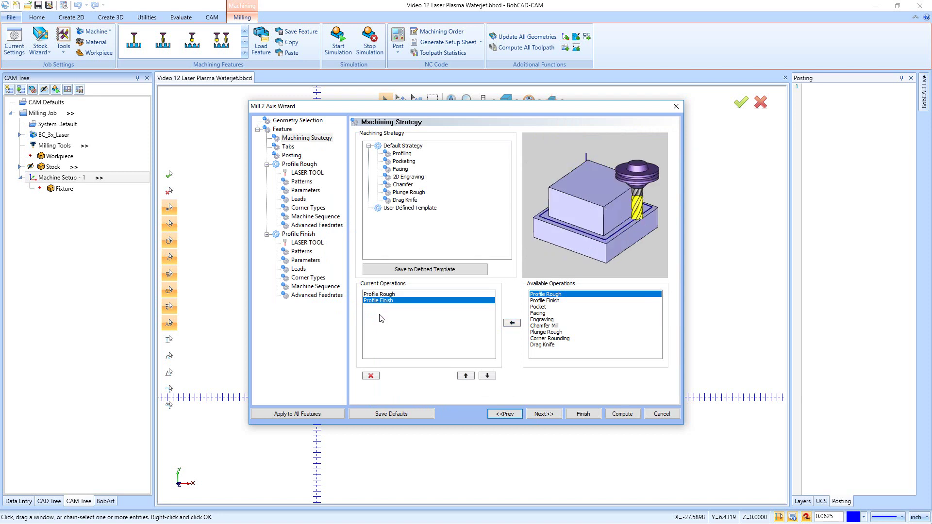
left_click(380, 294)
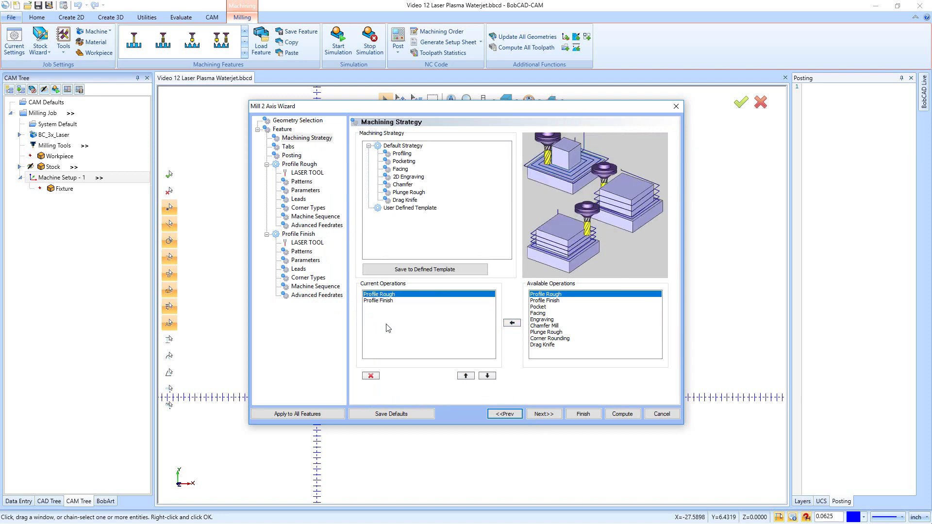
left_click(371, 375)
Leave tabs off on Chain 1 and keep work offset 1 for posting.
left_click(544, 414)
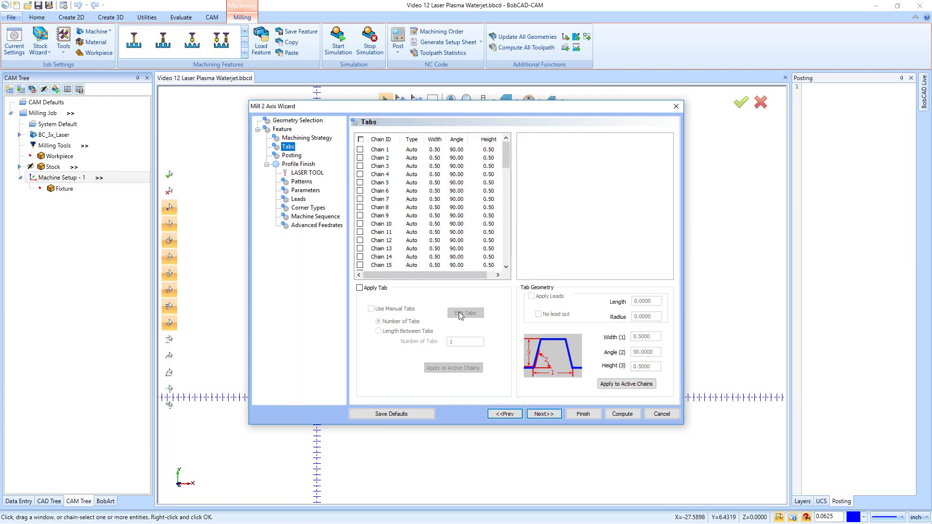
left_click(360, 150)
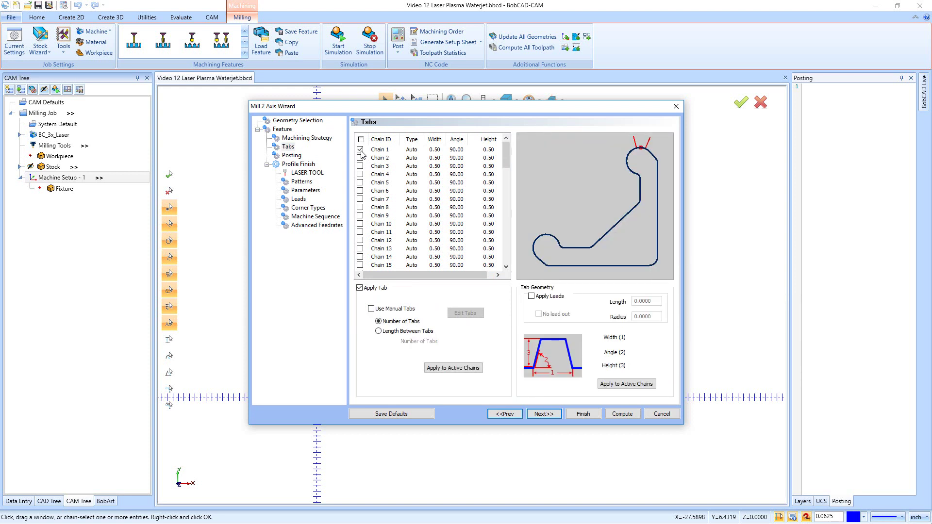
left_click(361, 150)
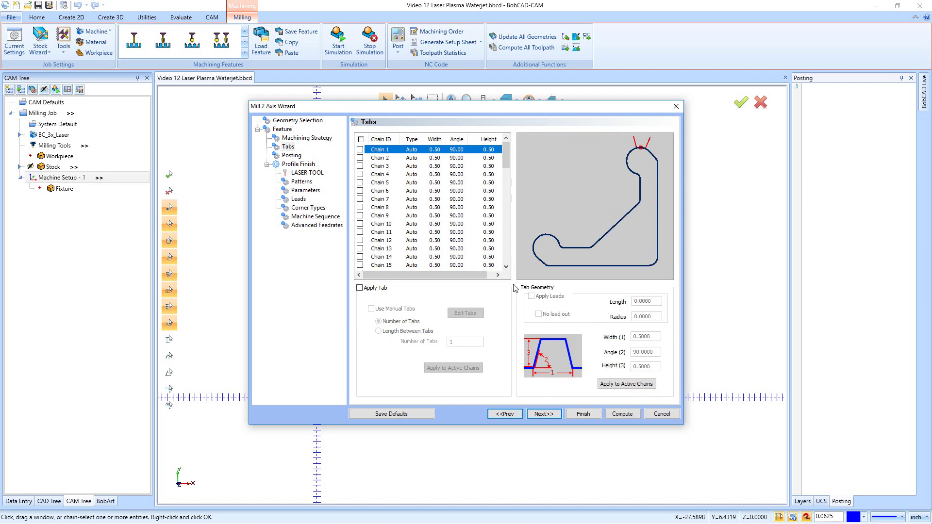
left_click(544, 414)
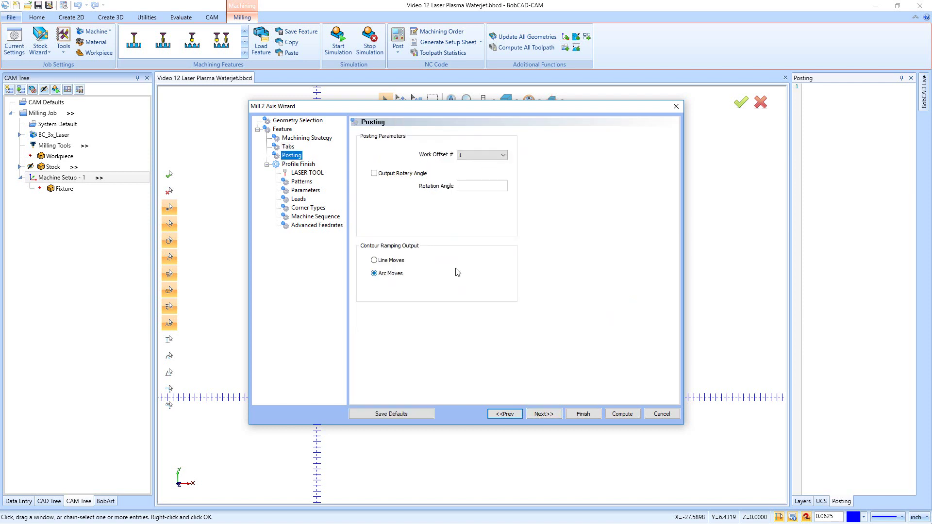
left_click(476, 156)
left_click(476, 157)
Keep AIR gas with cutter and gas off, and set the shutter to open.
left_click(544, 414)
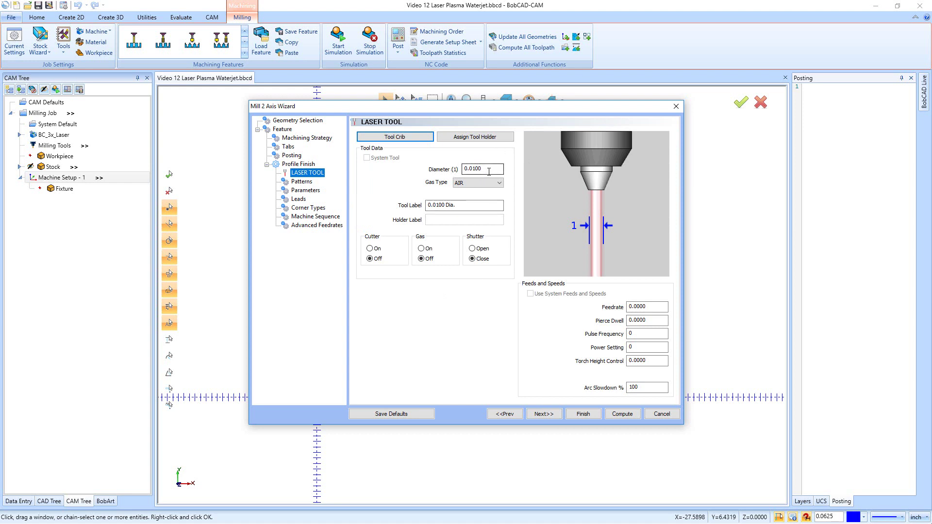
left_click(486, 188)
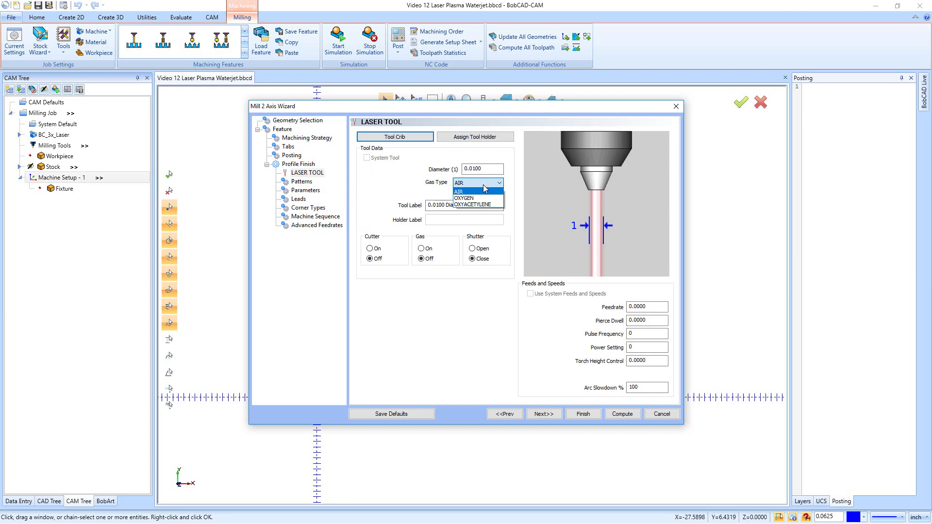
left_click(485, 192)
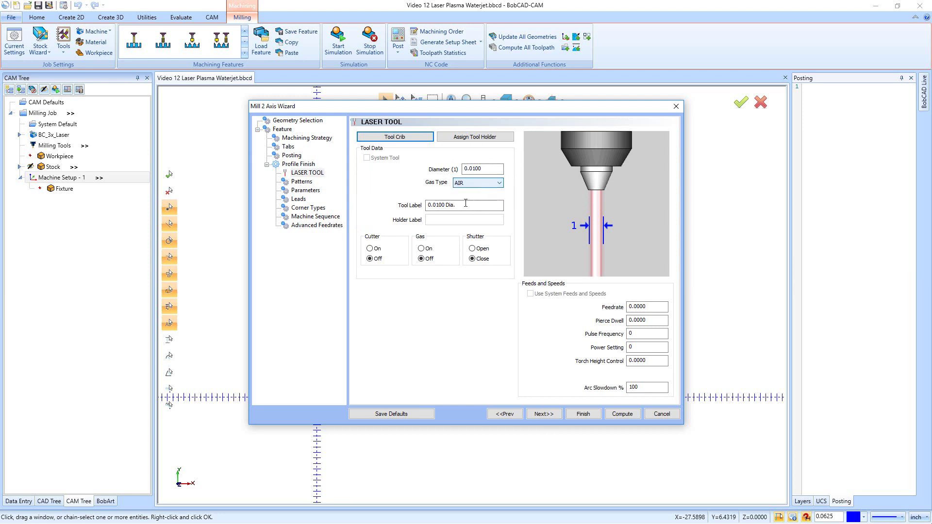
left_click_drag(461, 205, 399, 207)
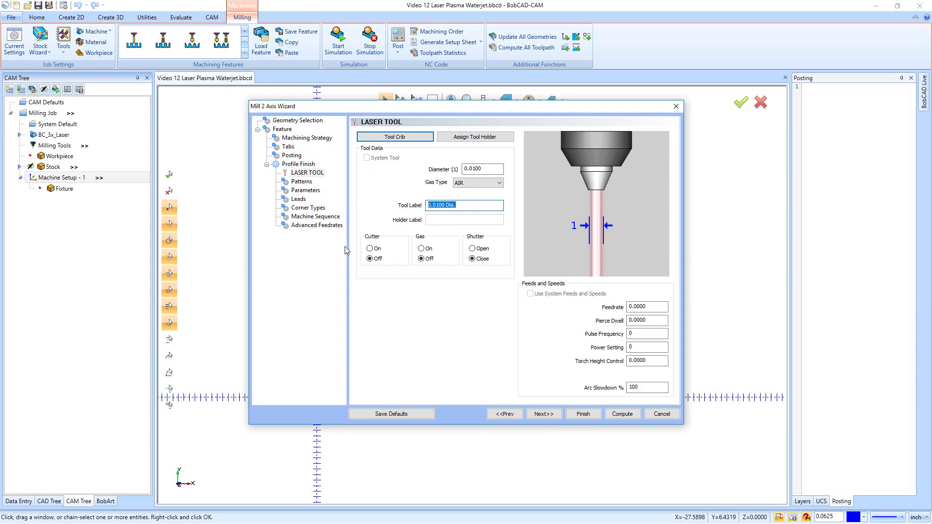
left_click(371, 249)
left_click(370, 258)
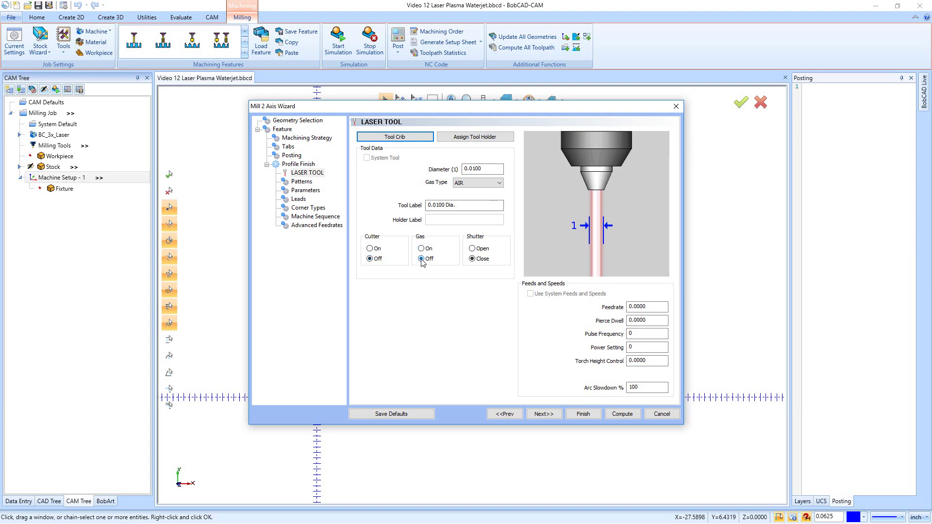
left_click(472, 249)
Set the laser feedrate to 50 and the pierce dwell to 0.5.
key("shift+Tab")
key("shift+Tab")
type("50")
left_click(655, 321)
double_click(655, 321)
type(".5")
key("Tab")
key("Tab")
key("Tab")
Change the Patterns page's system compensation from Left to Right.
left_click(548, 413)
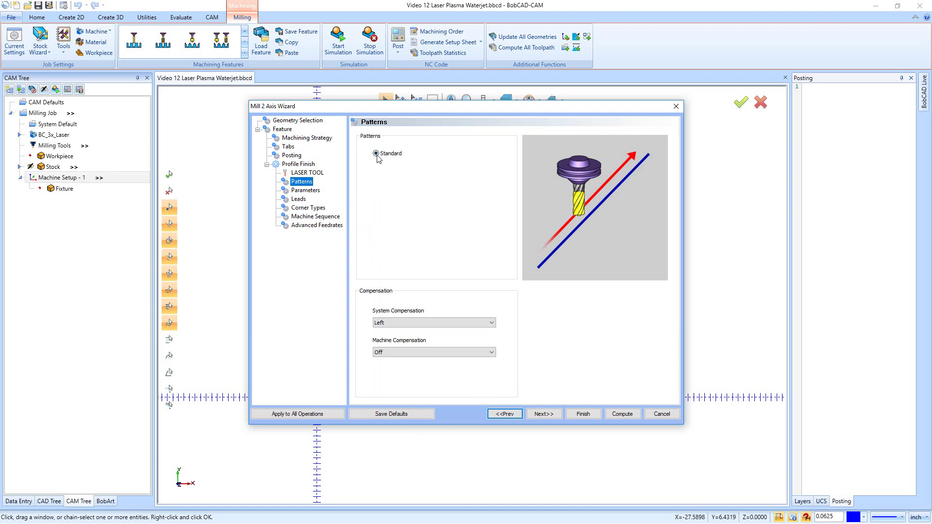
left_click(421, 323)
left_click(414, 342)
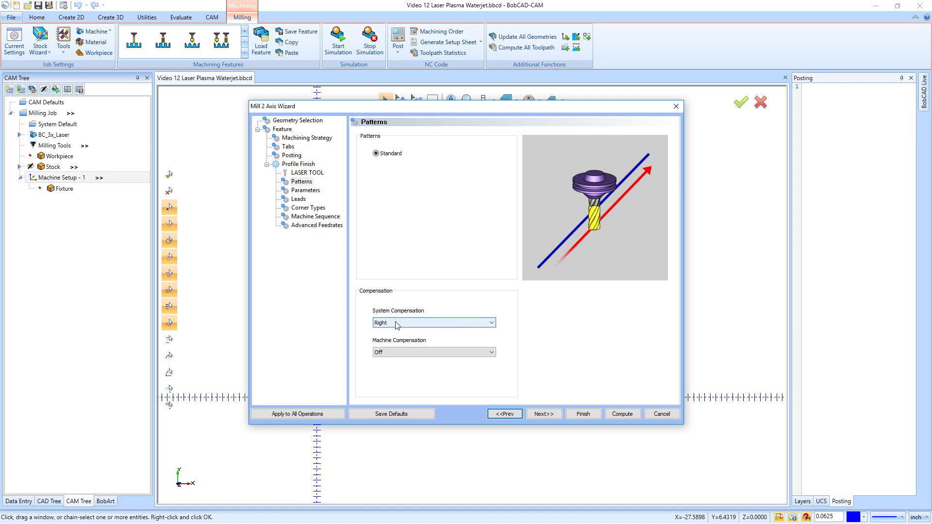
Confirm the side and bottom finish allowances remain zero.
left_click(544, 414)
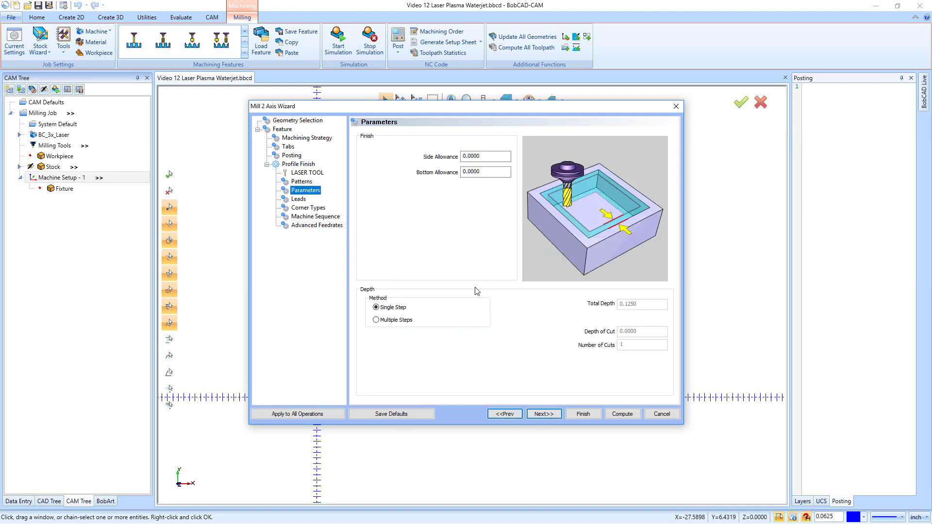
left_click(483, 155)
left_click(489, 175)
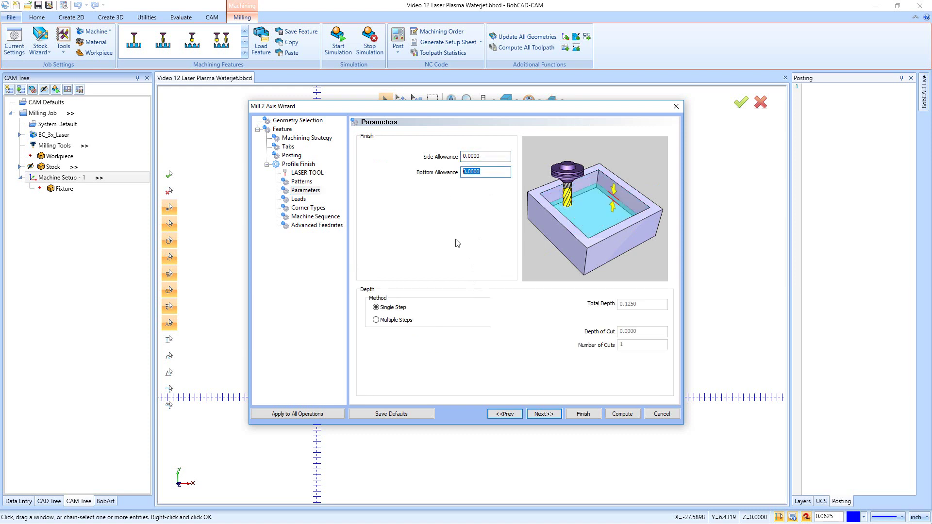
left_click(544, 414)
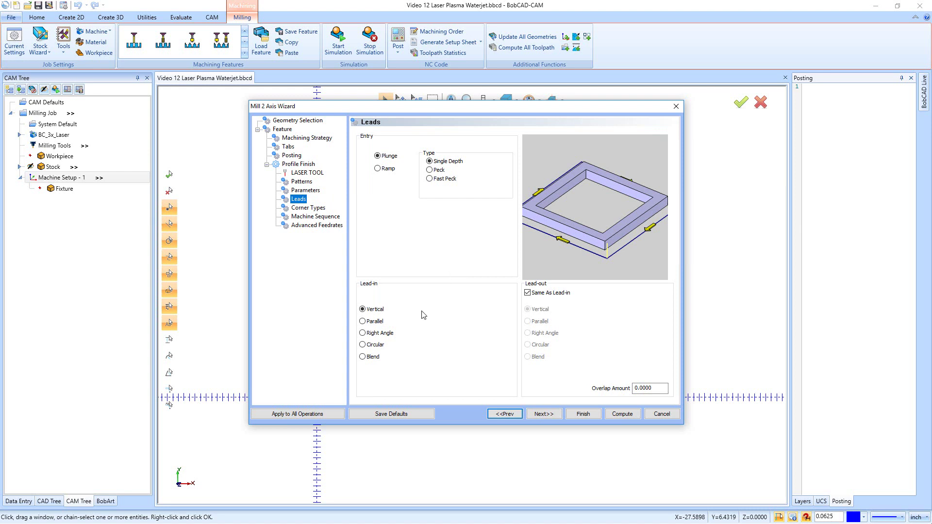
Make the lead-in a Right Angle lead with a 0.1 length.
left_click(307, 172)
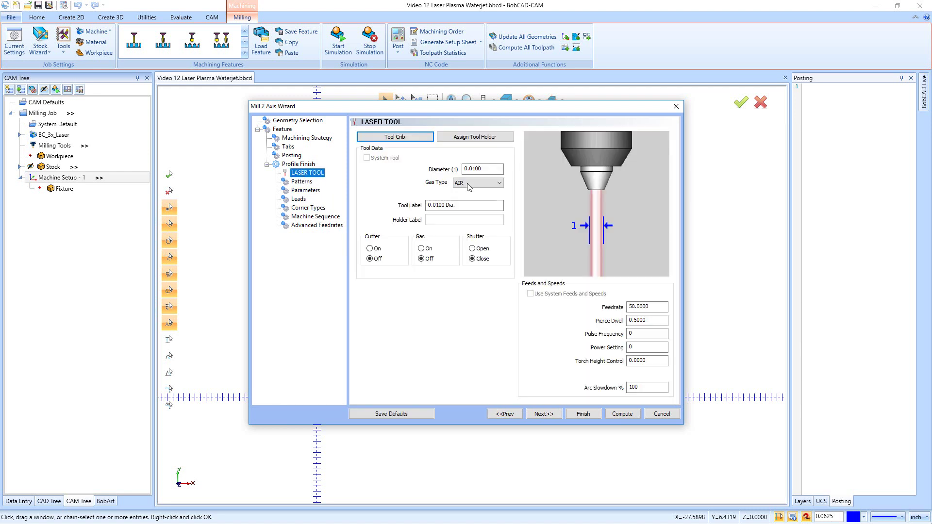
left_click(298, 199)
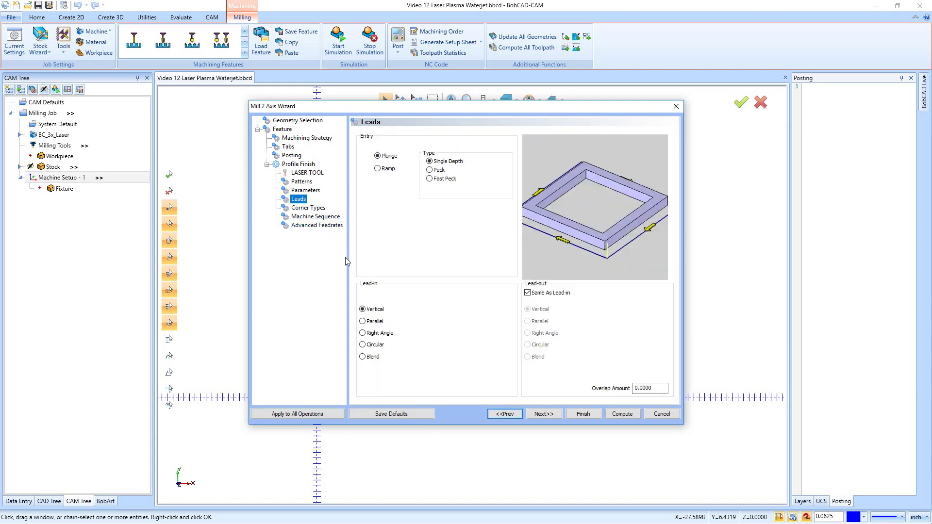
left_click(363, 333)
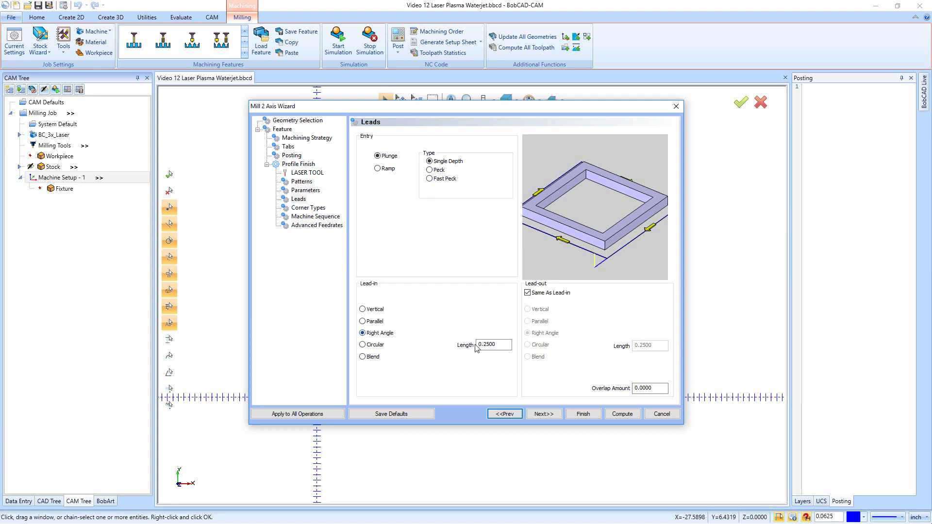
double_click(480, 346)
type(".1")
left_click(542, 413)
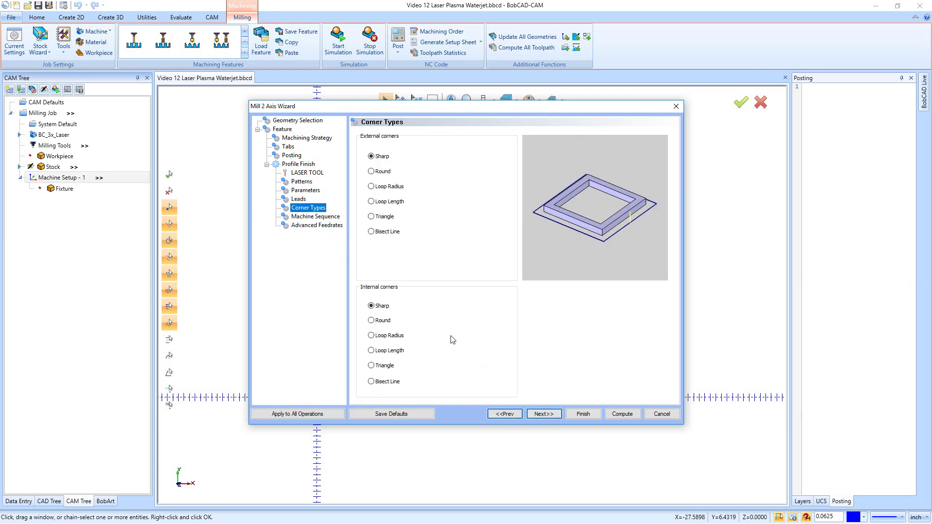
Keep sharp corners and set the machine sequence sort order to Optimized.
left_click(543, 414)
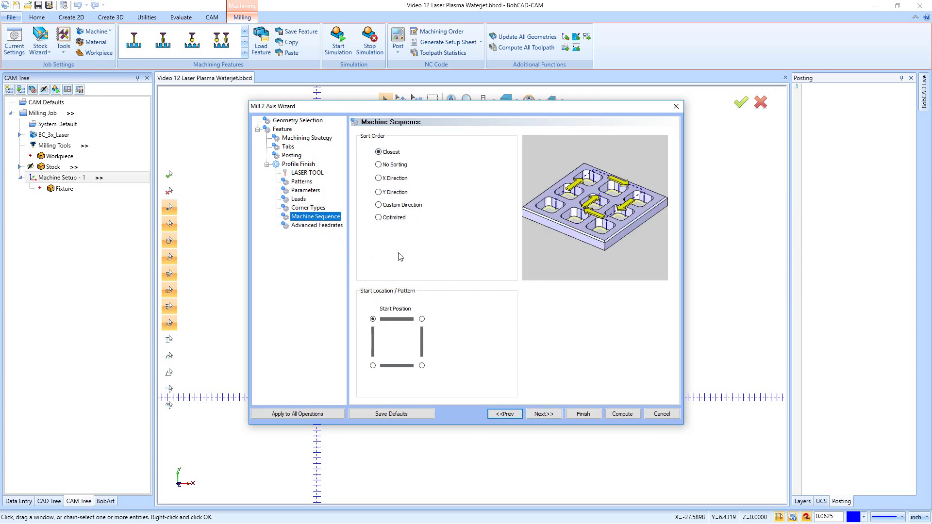
left_click(384, 222)
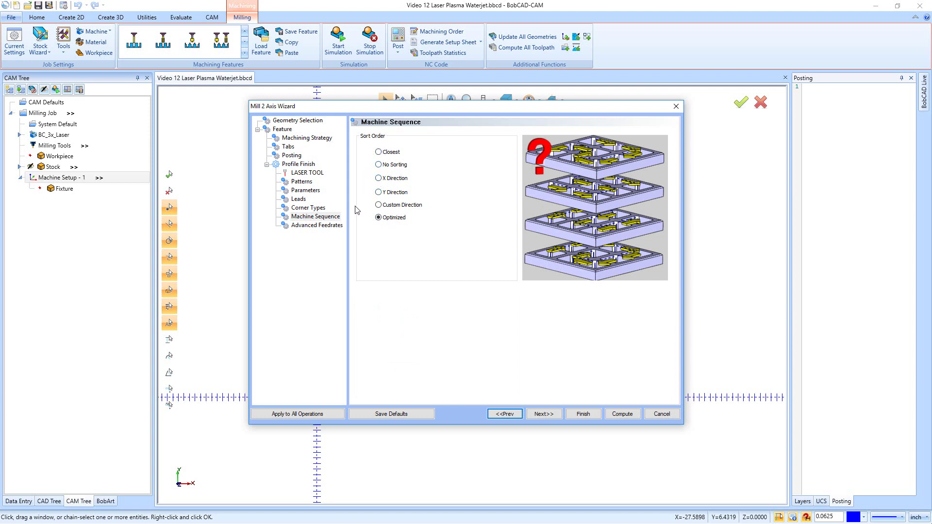
left_click(379, 205)
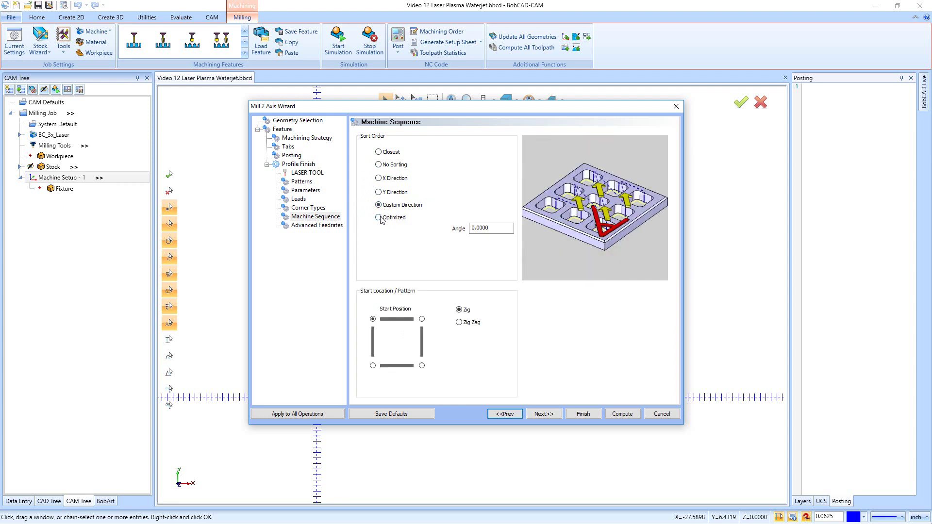
left_click(379, 218)
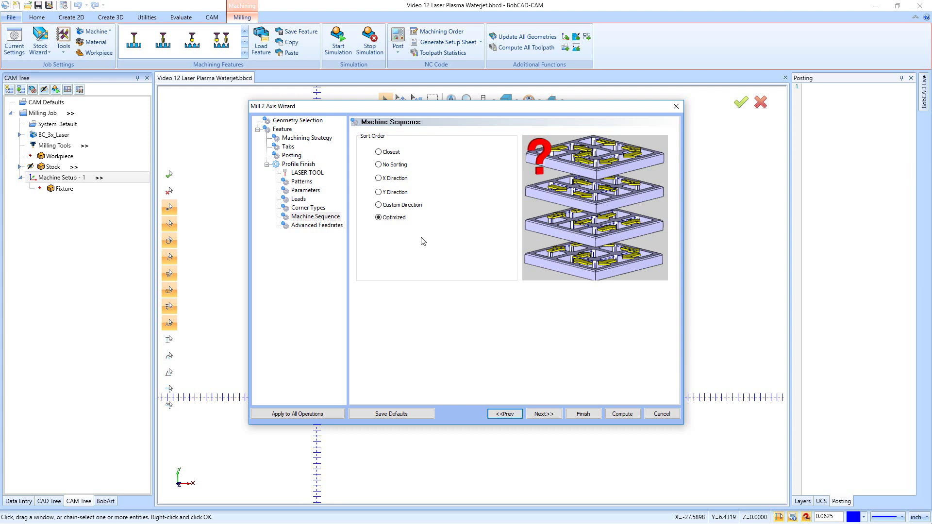
left_click(544, 414)
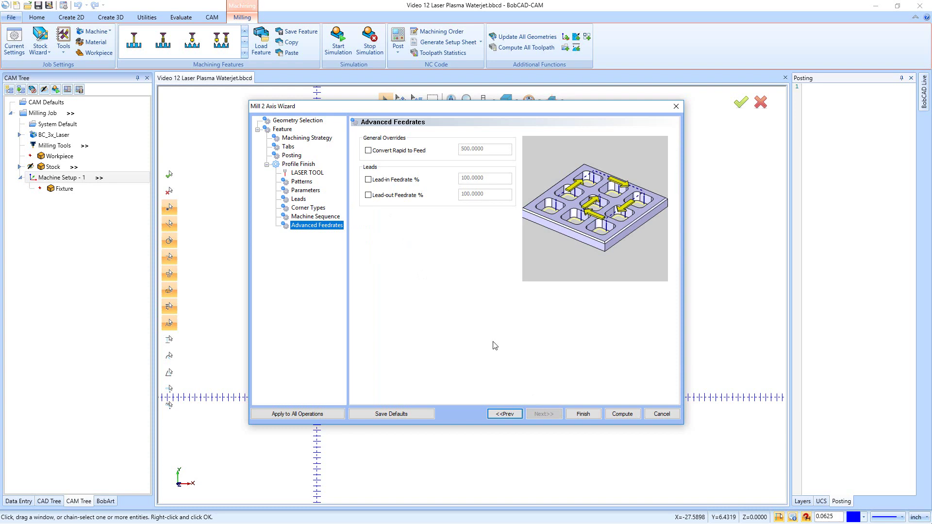
Compute the laser profile toolpath and inspect it on the sheet.
left_click(621, 414)
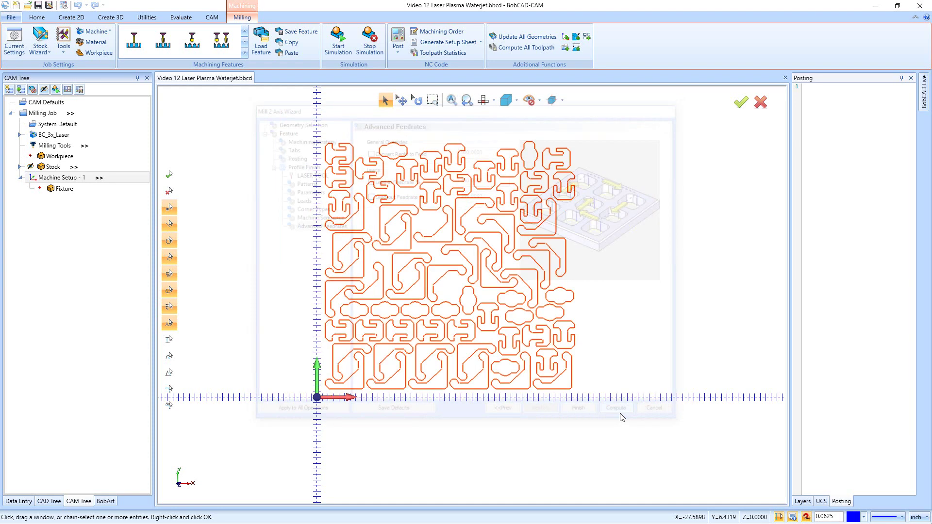
scroll(379, 246, "up", 5)
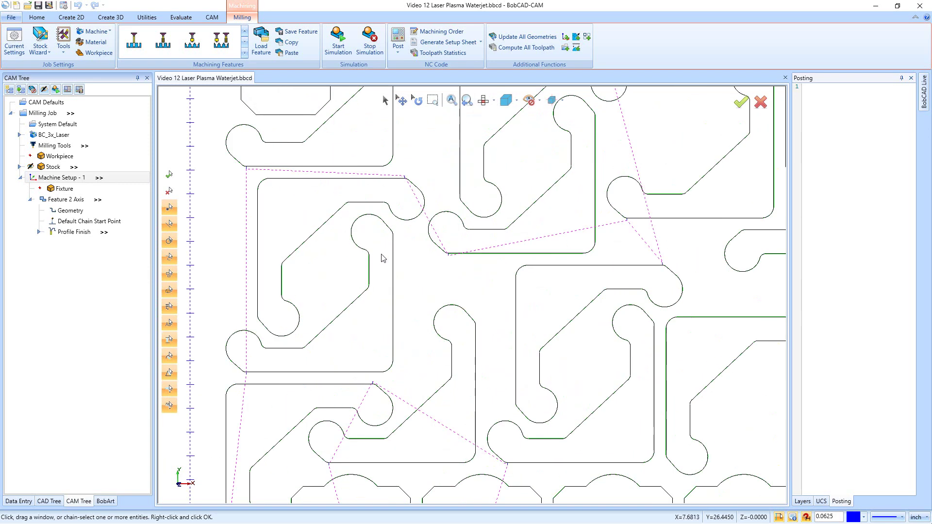
scroll(367, 257, "up", 5)
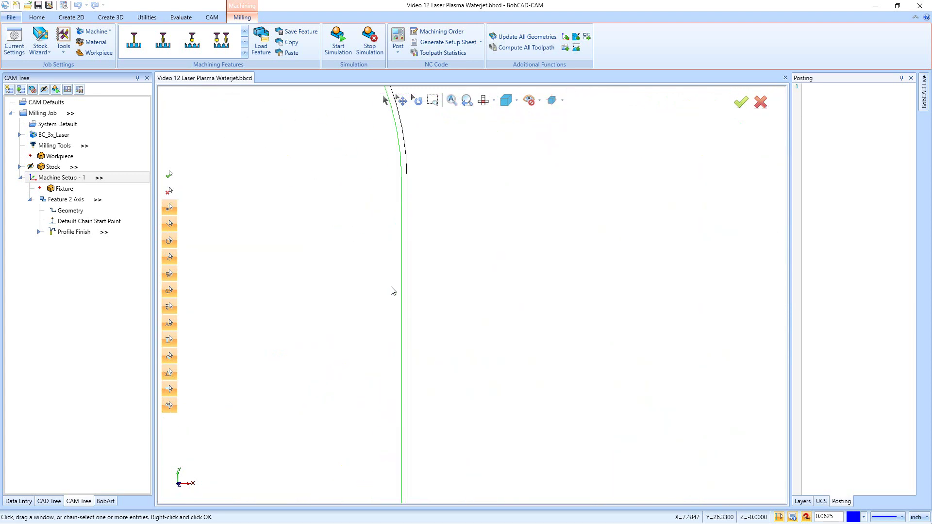
scroll(618, 285, "down", 5)
scroll(631, 285, "up", 5)
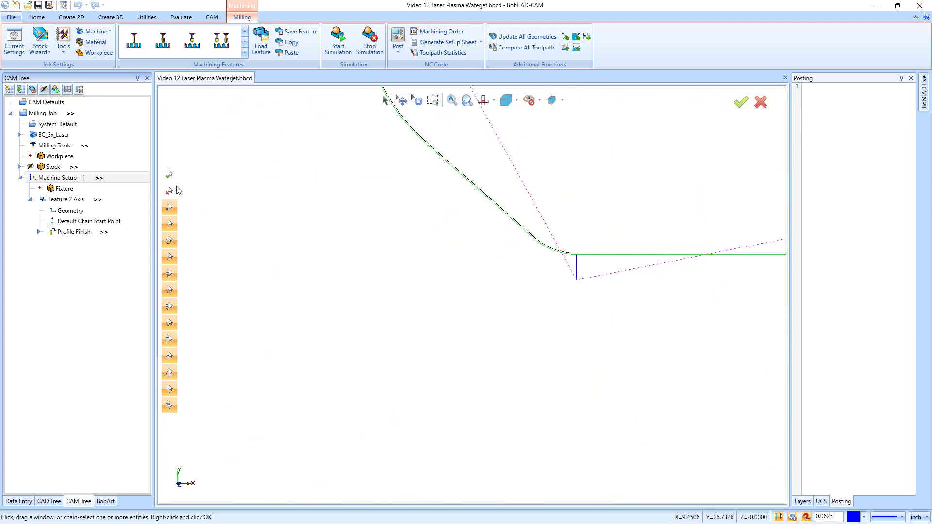
Edit the Feature 2 Axis, switch system compensation to Left, and recompute the toolpath.
right_click(70, 201)
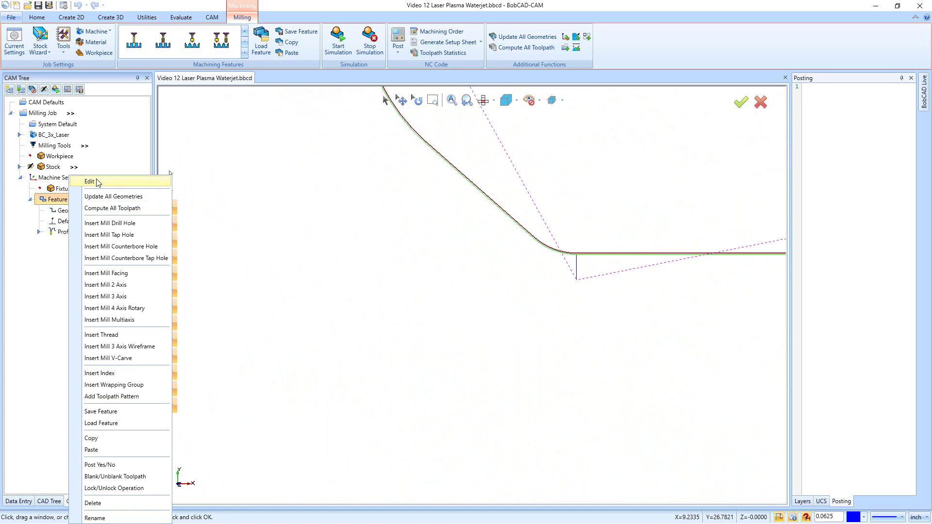
left_click(99, 182)
left_click(302, 174)
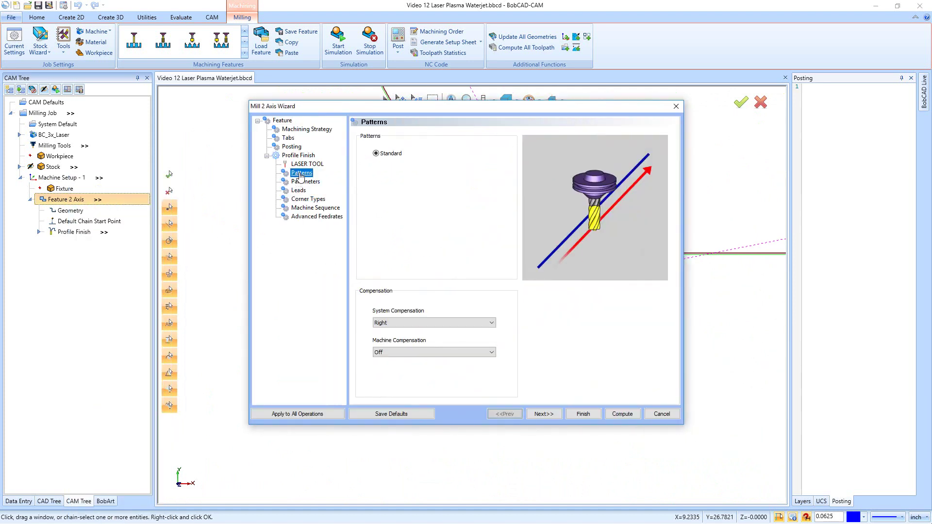
left_click(393, 323)
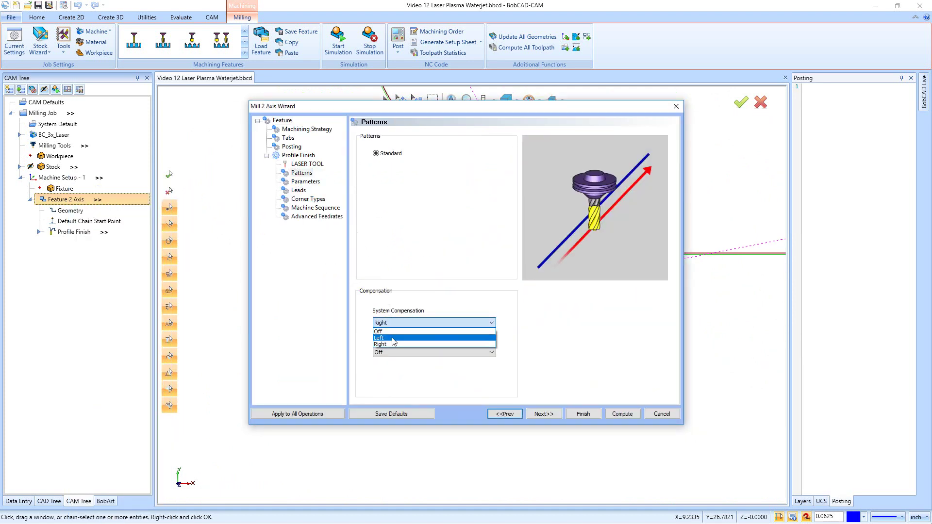
left_click(393, 339)
left_click(611, 416)
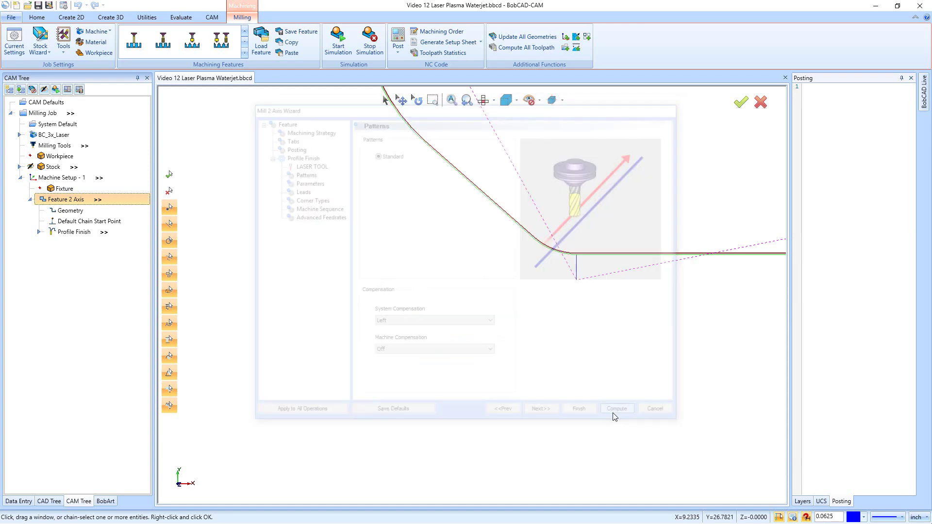
scroll(567, 255, "down", 3)
scroll(569, 259, "down", 5)
scroll(695, 261, "up", 2)
scroll(663, 240, "down", 1)
scroll(694, 188, "up", 1)
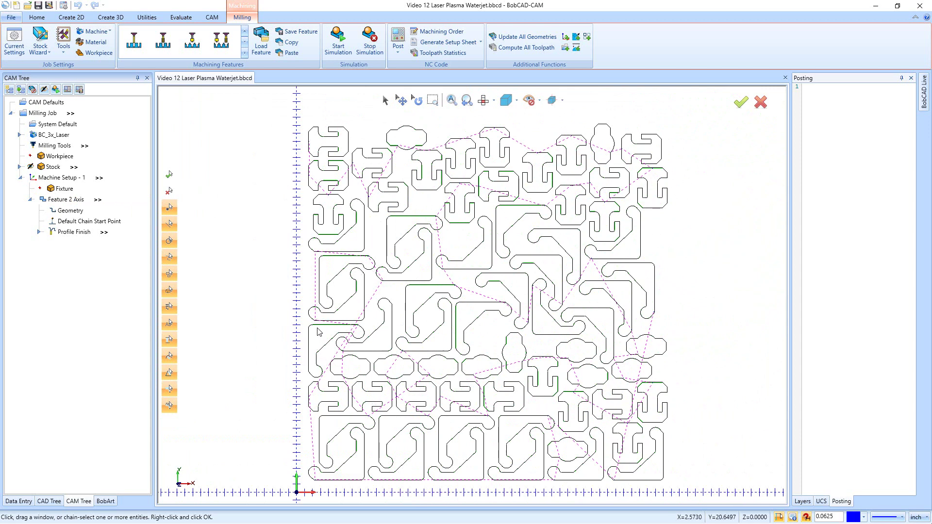
Reverse the chains' cutting direction at the Default Chain Start Point.
scroll(319, 339, "up", 3)
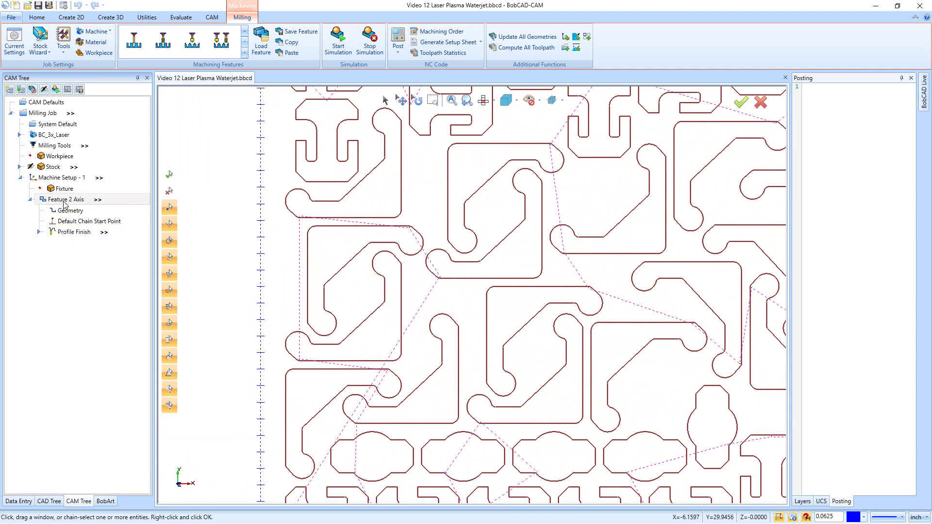
left_click(70, 222)
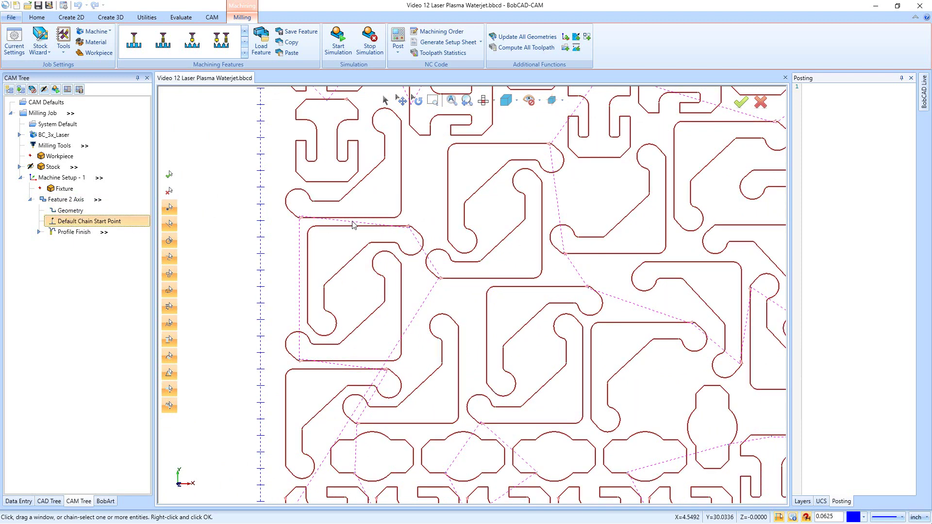
scroll(354, 223, "up", 8)
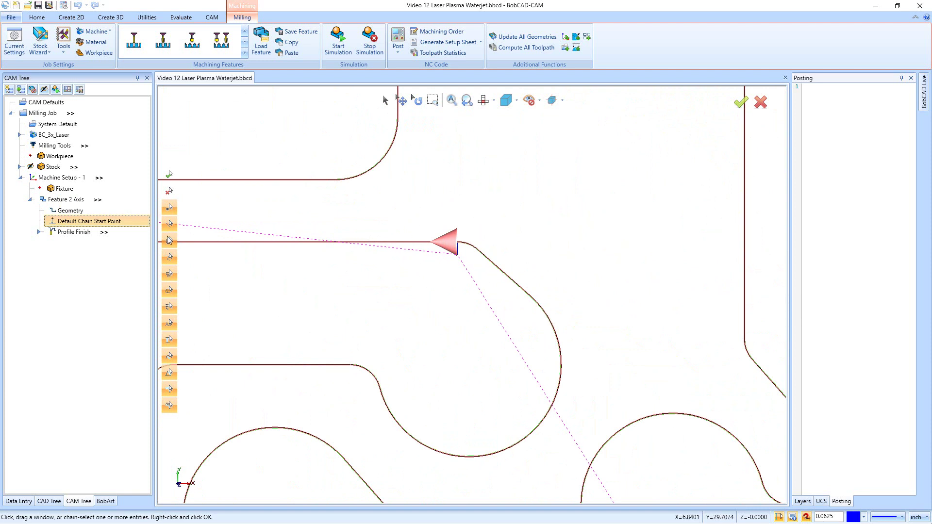
right_click(72, 222)
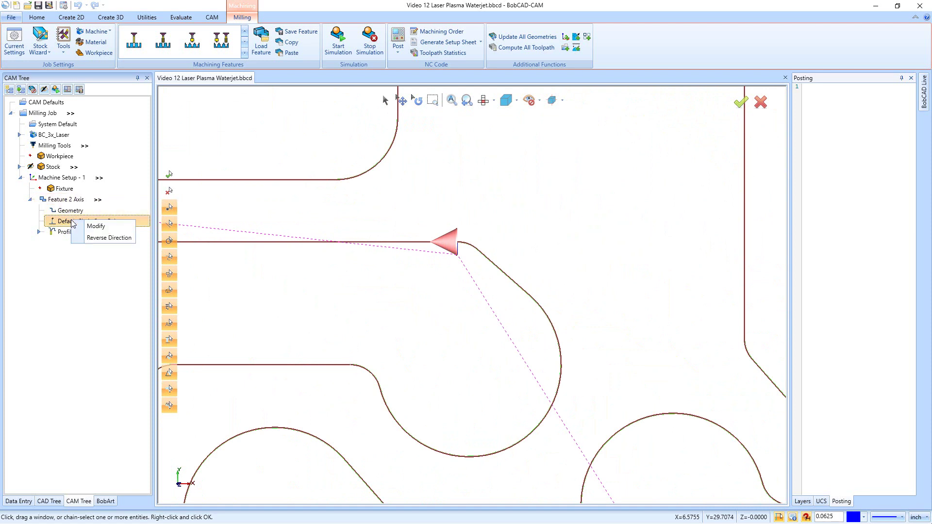
left_click(97, 238)
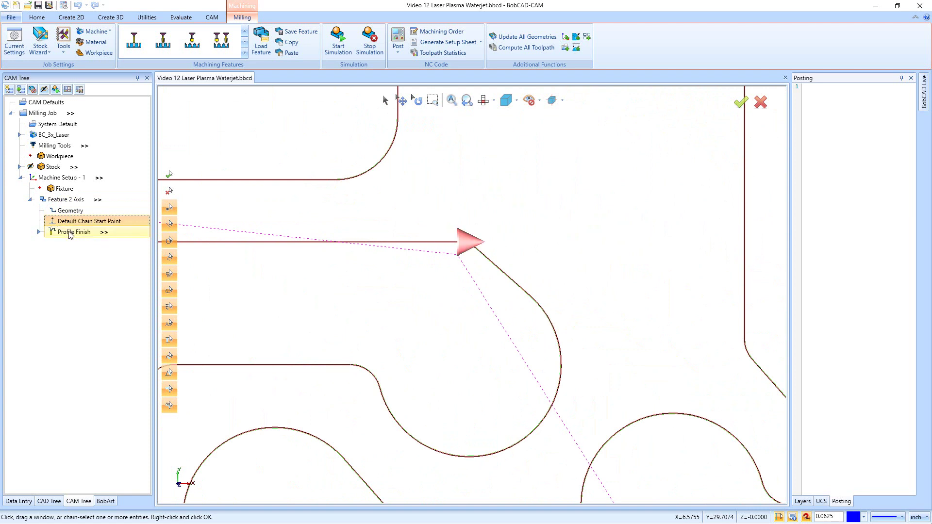
Recompute the Profile Finish toolpath, then restore the original chain direction.
right_click(70, 233)
left_click(88, 255)
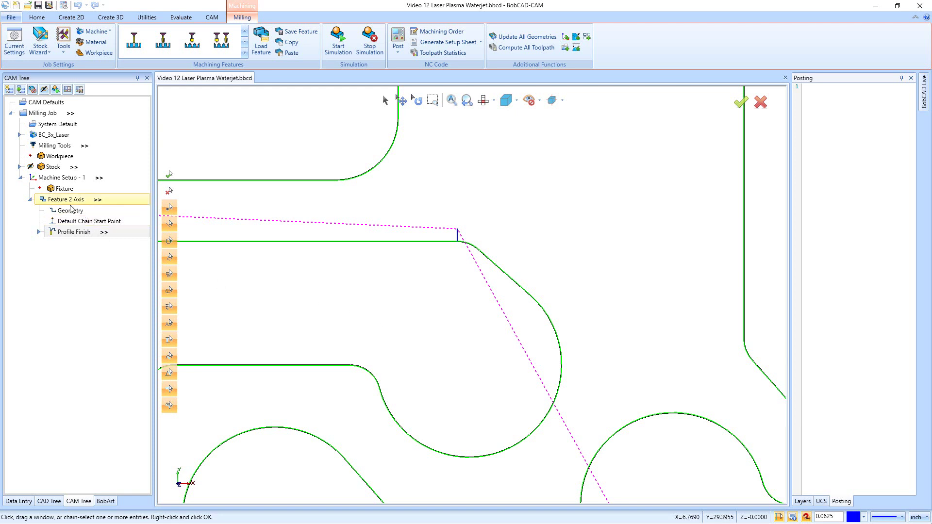
right_click(76, 221)
left_click(86, 237)
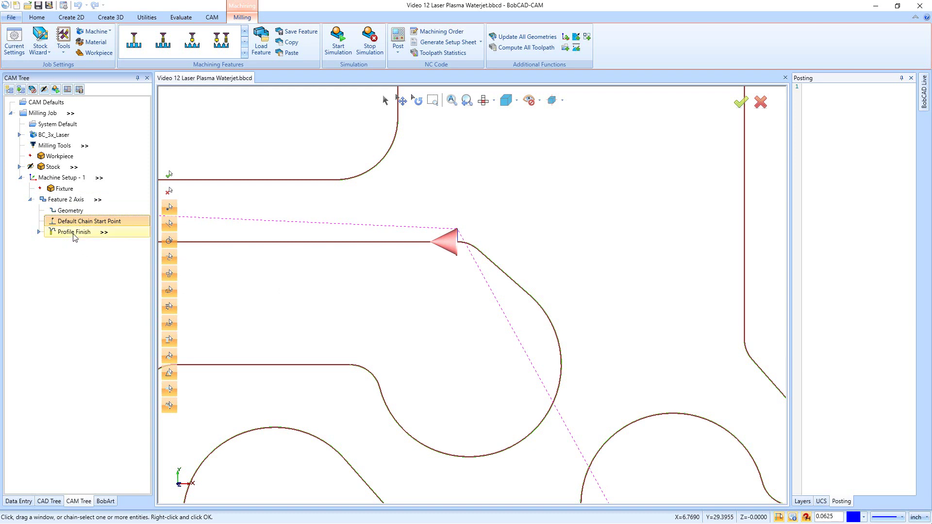
Edit Feature 2 Axis and change System Compensation from Left to Right under Patterns.
left_click(72, 201)
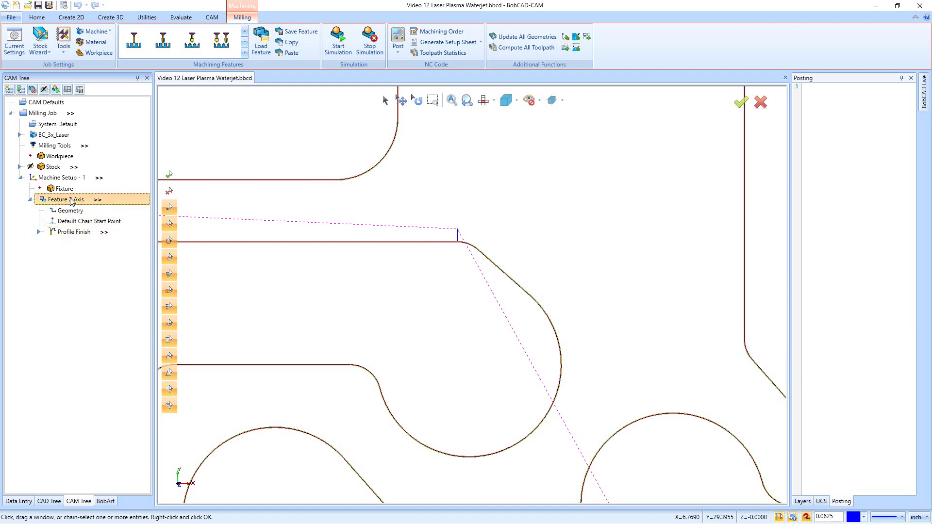
right_click(71, 201)
left_click(93, 187)
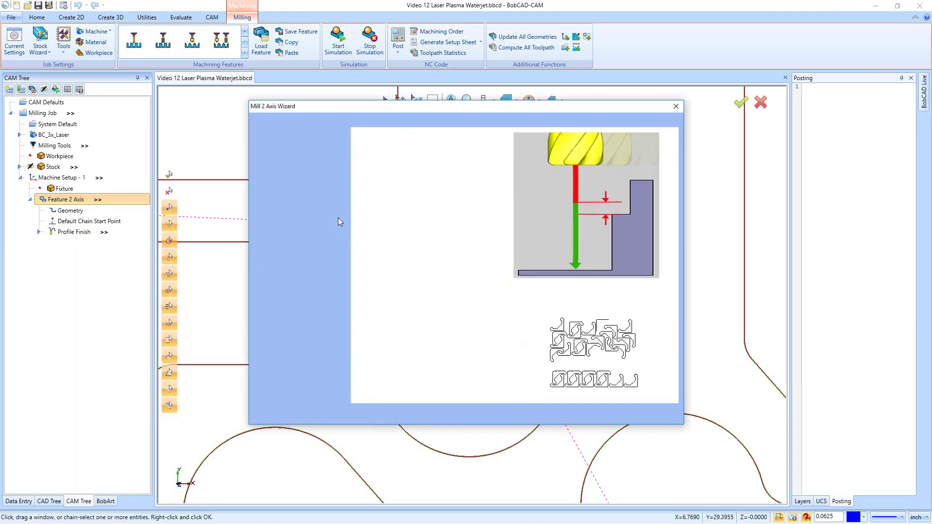
left_click(306, 173)
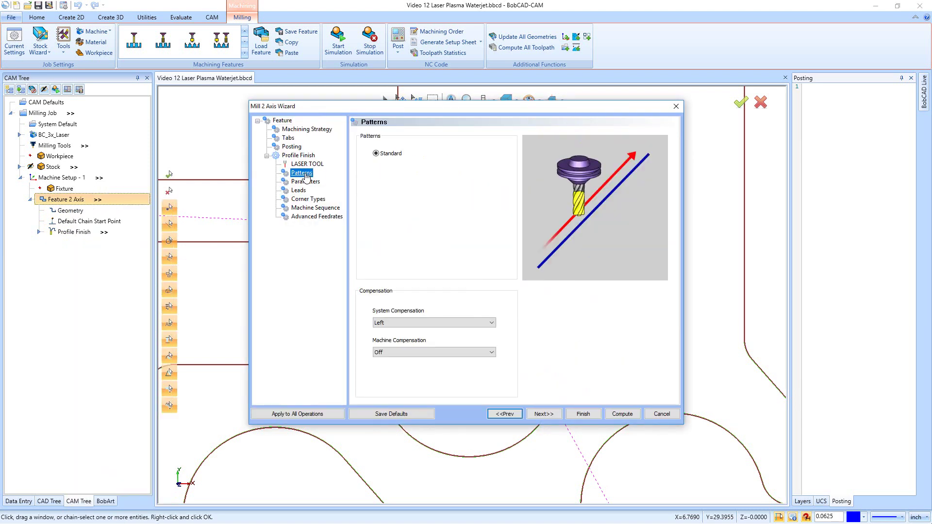
left_click(383, 323)
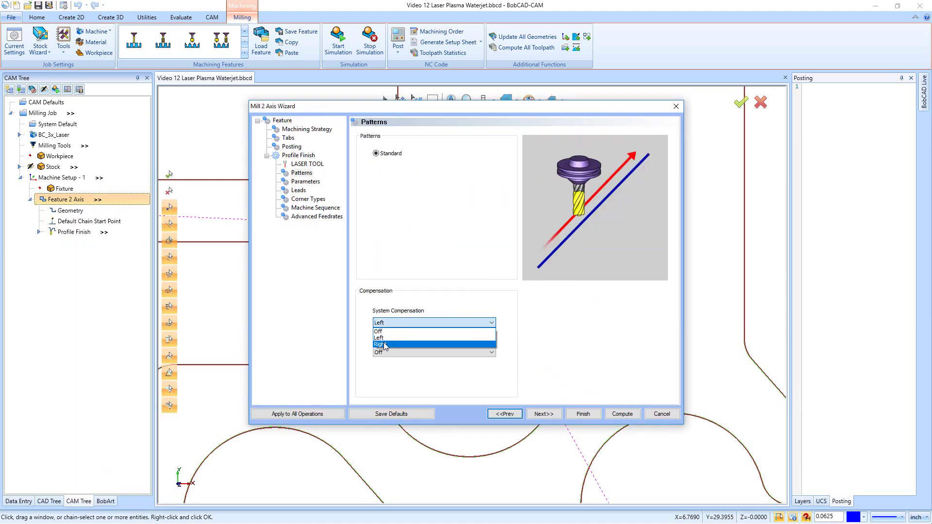
left_click(383, 344)
Compute the Right-compensated profile toolpath and view it across the nested pieces.
left_click(623, 414)
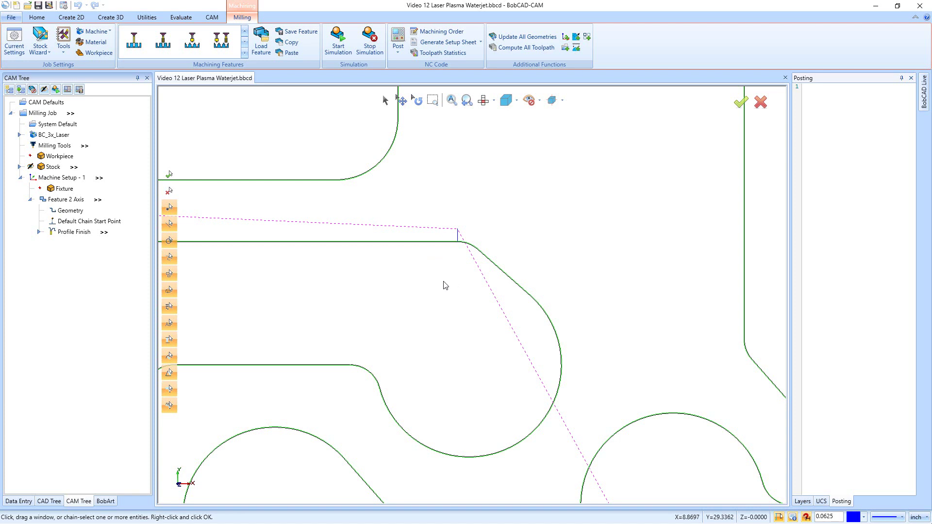
scroll(435, 301, "down", 2)
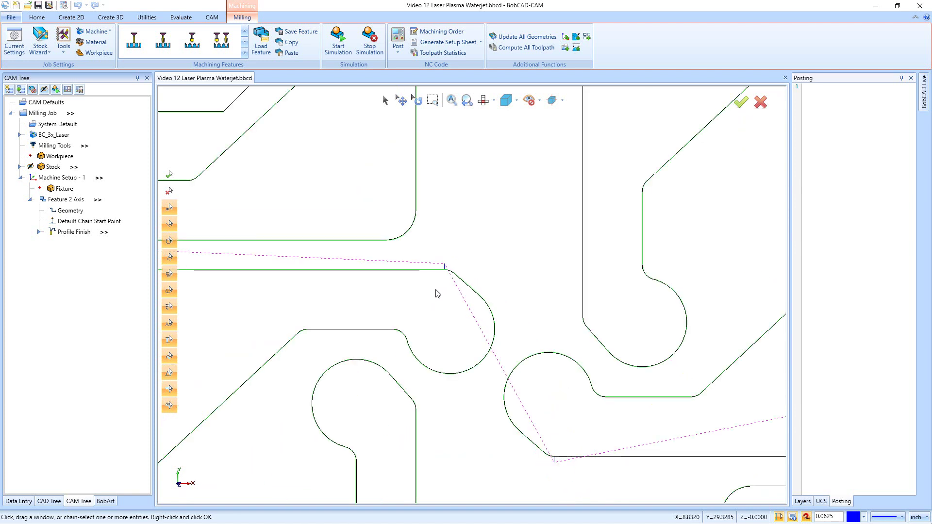
scroll(479, 328, "down", 2)
scroll(475, 325, "down", 2)
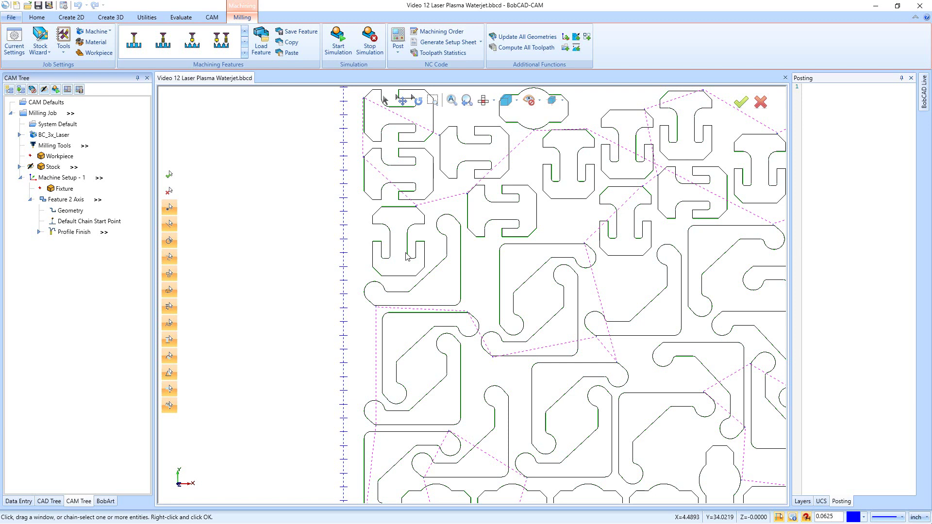
Save Feature 2 Axis as a feature file named LASER PROFILE in the Features folder.
left_click(65, 200)
right_click(65, 201)
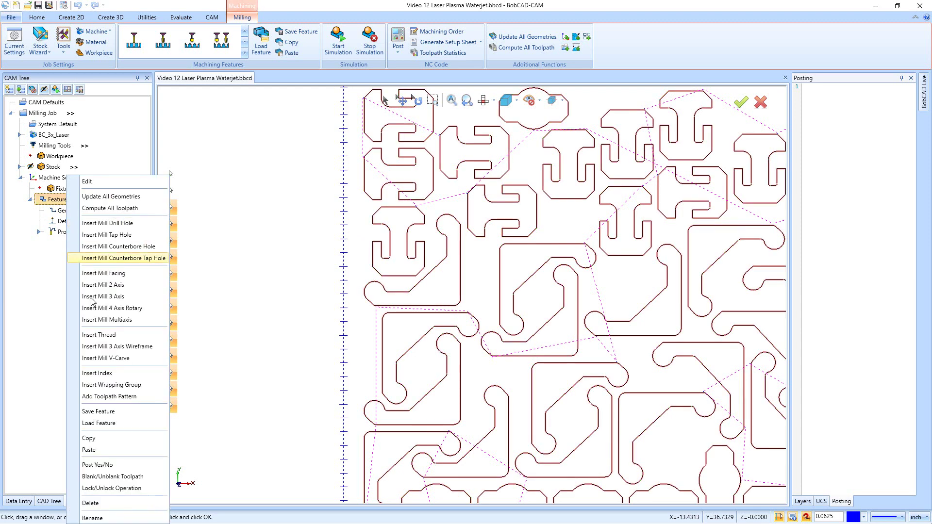
left_click(92, 411)
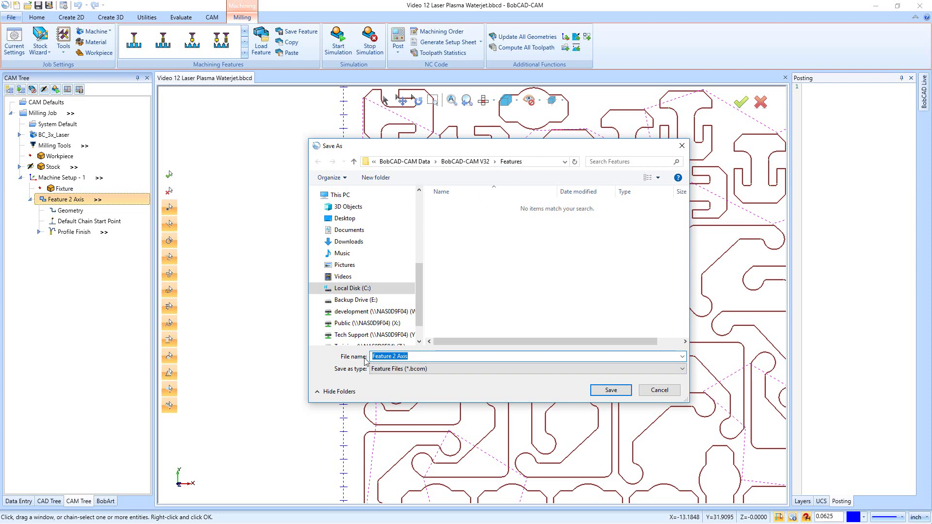
type("LASER PROFILE")
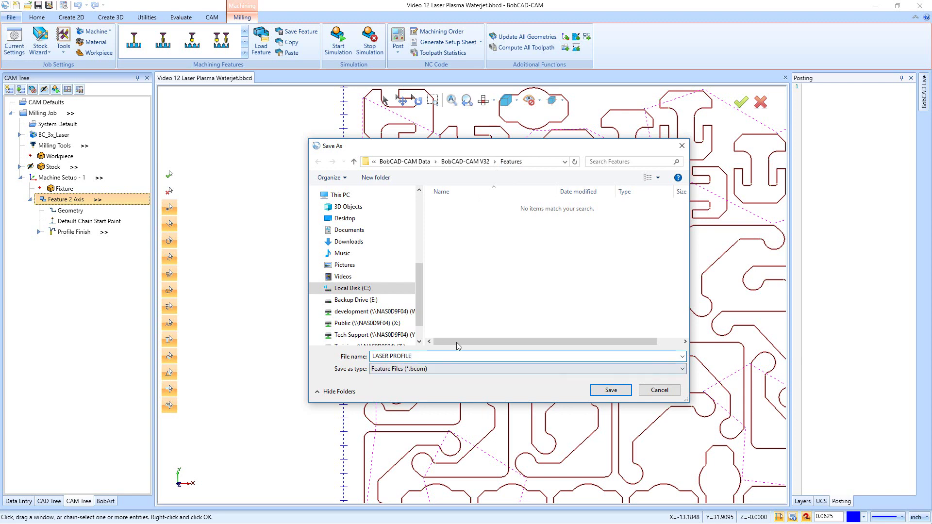
Save the LASER PROFILE feature file and delete the existing milling job.
left_click(611, 390)
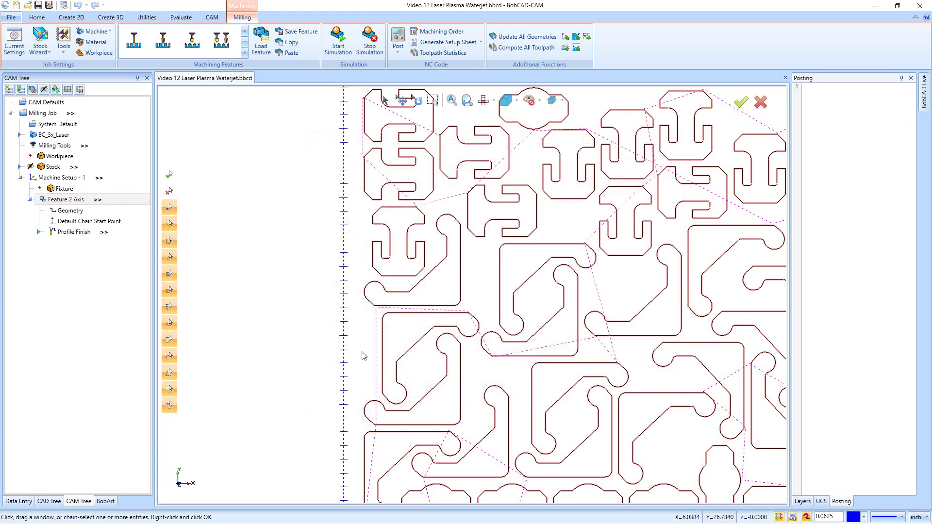
scroll(307, 289, "down", 3)
scroll(369, 304, "up", 2)
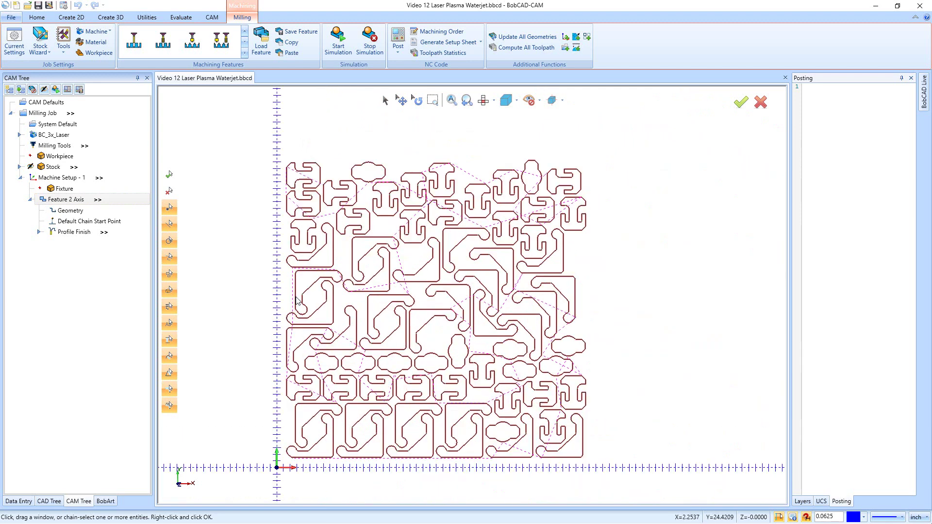
right_click(49, 114)
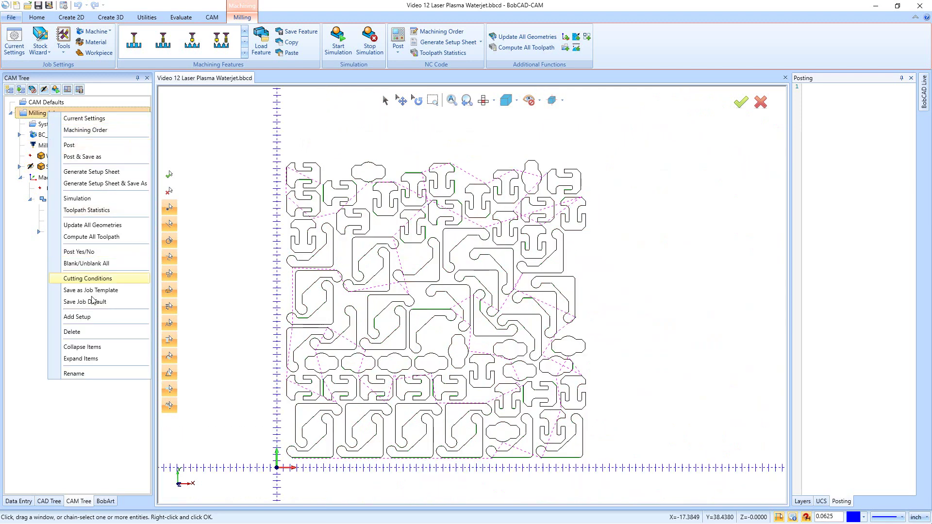
left_click(93, 332)
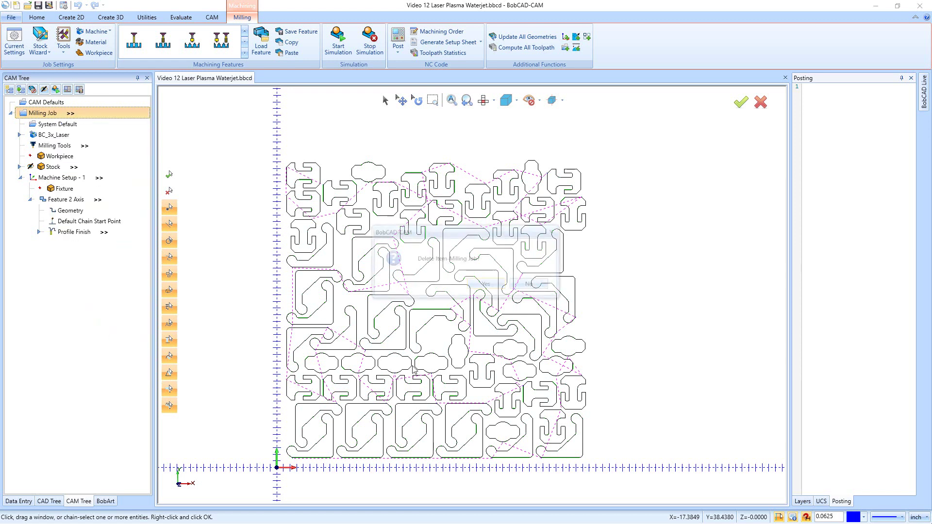
left_click(486, 285)
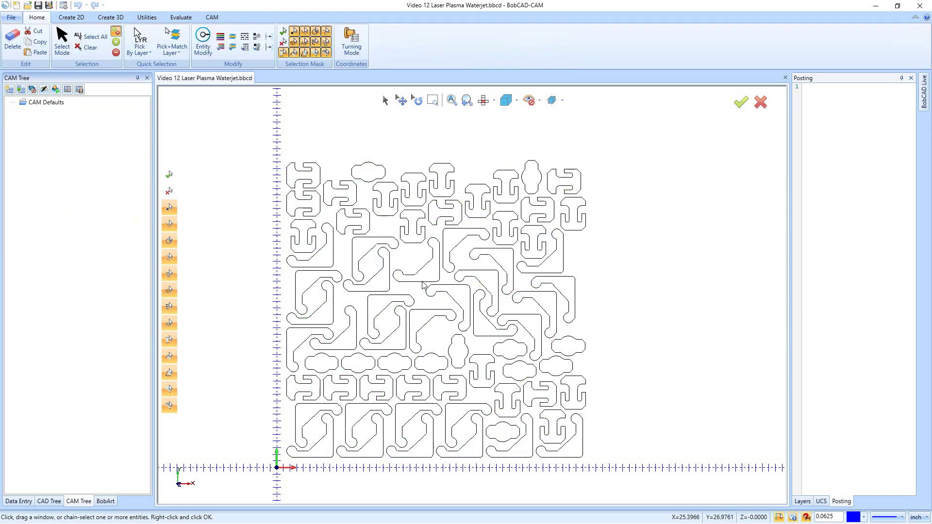
Create a new milling job on the BC_3x_Laser machine and start the Stock Wizard.
right_click(36, 103)
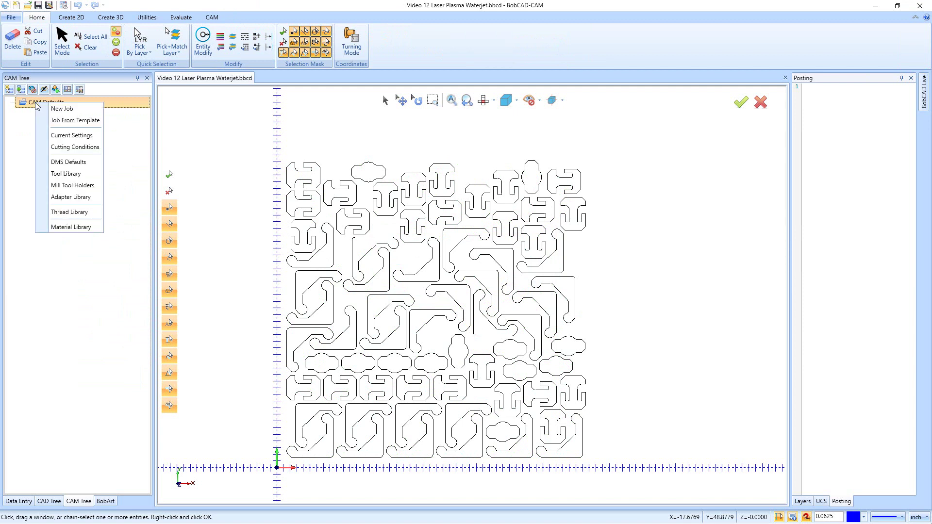
left_click(62, 108)
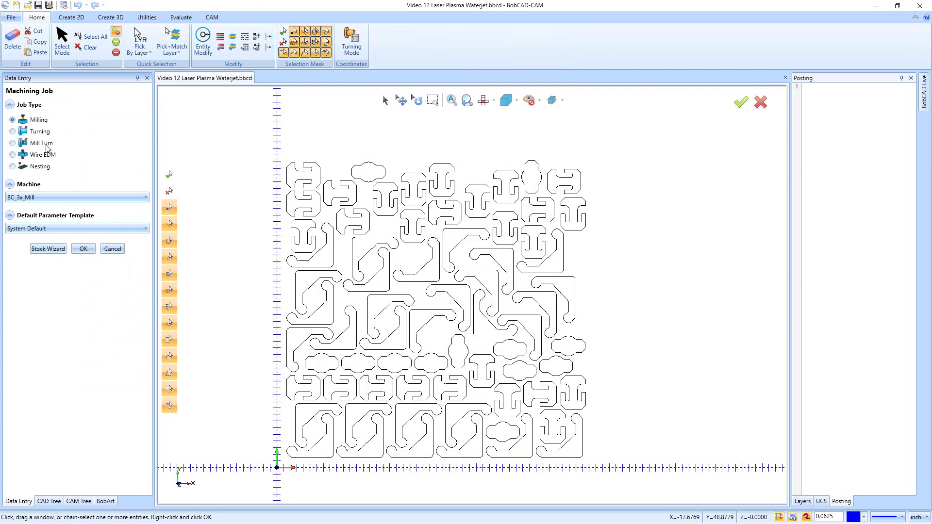
left_click(51, 195)
left_click(57, 240)
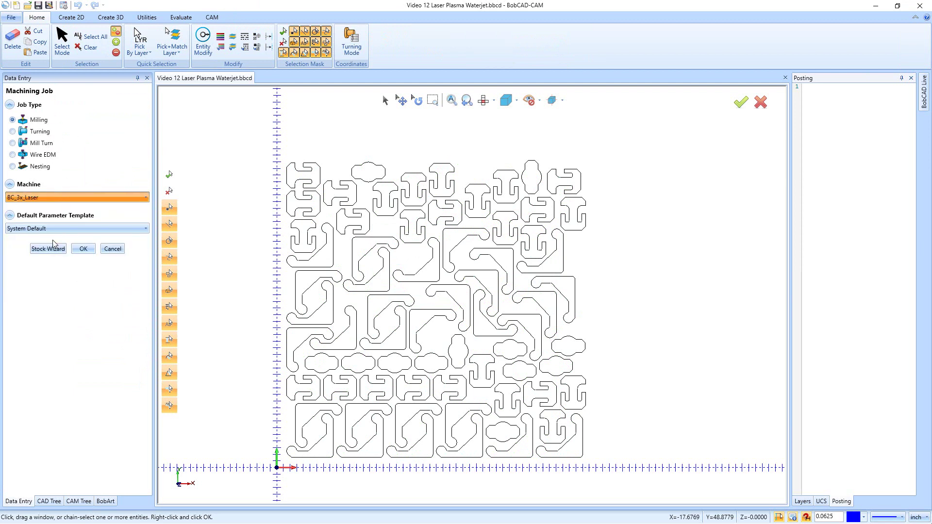
left_click(54, 250)
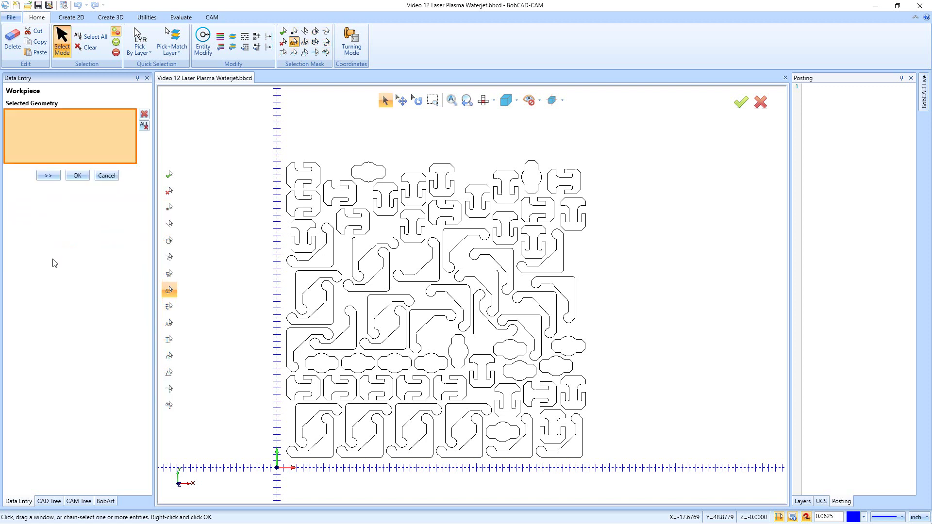
Size the stock at 48 × 48 × 0.125.
left_click(51, 176)
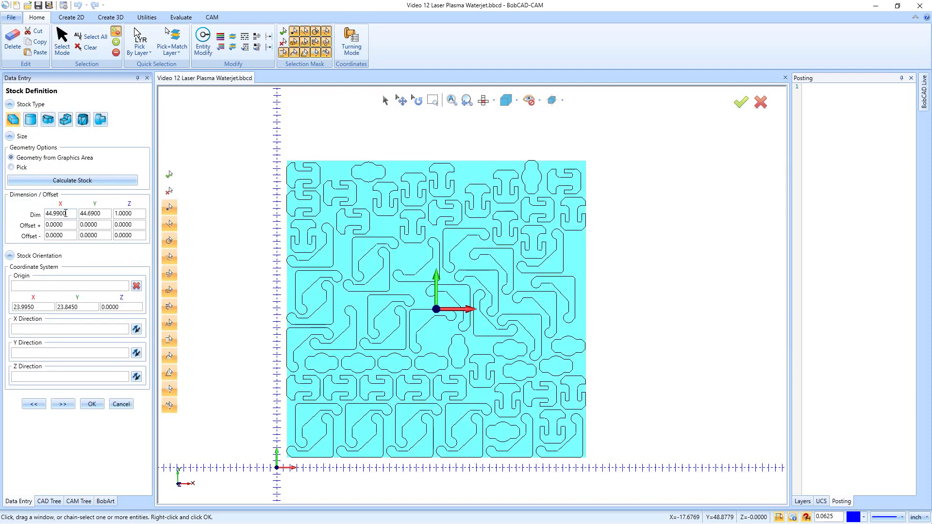
left_click_drag(69, 214, 34, 214)
type("48")
key("Tab")
type("48")
key("Tab")
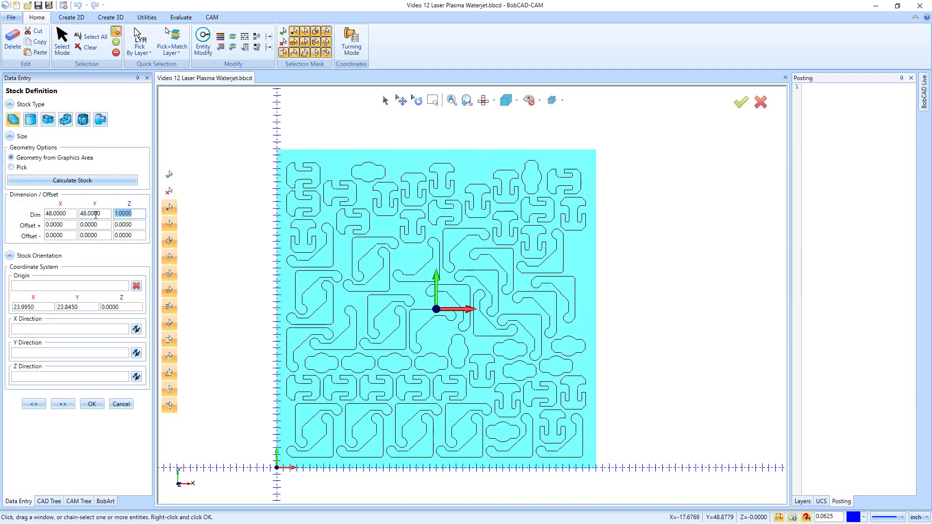
type(".125")
Place the stock origin at X 24, Y 24 and finish the machine setup.
left_click_drag(46, 307, 1, 306)
type("24")
key("Tab")
type("24")
left_click(62, 404)
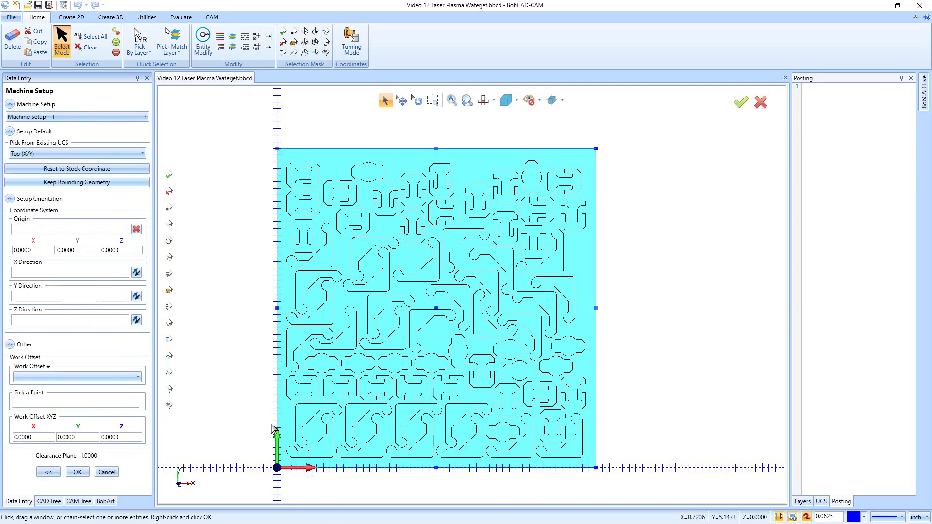
left_click(79, 473)
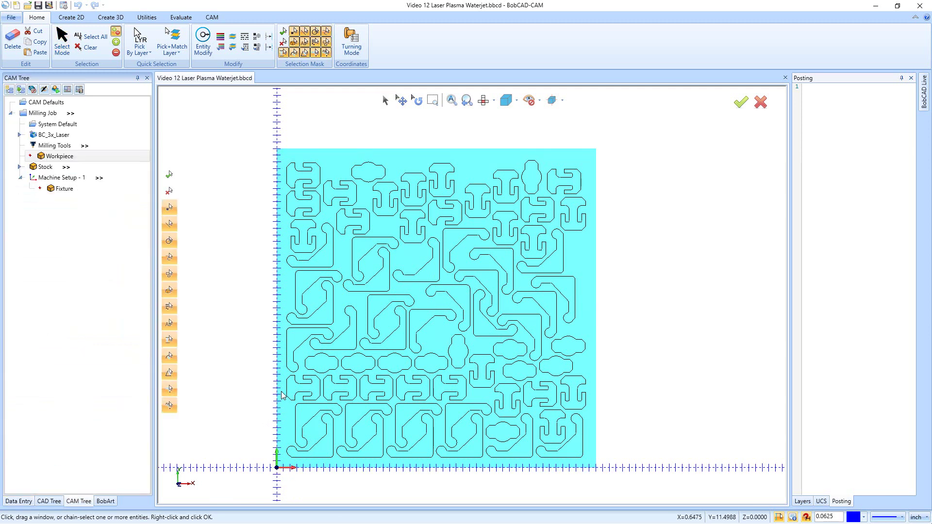
Load LASER PROFILE.bcom into Machine Setup - 1, keeping its Top and Depth values.
right_click(78, 181)
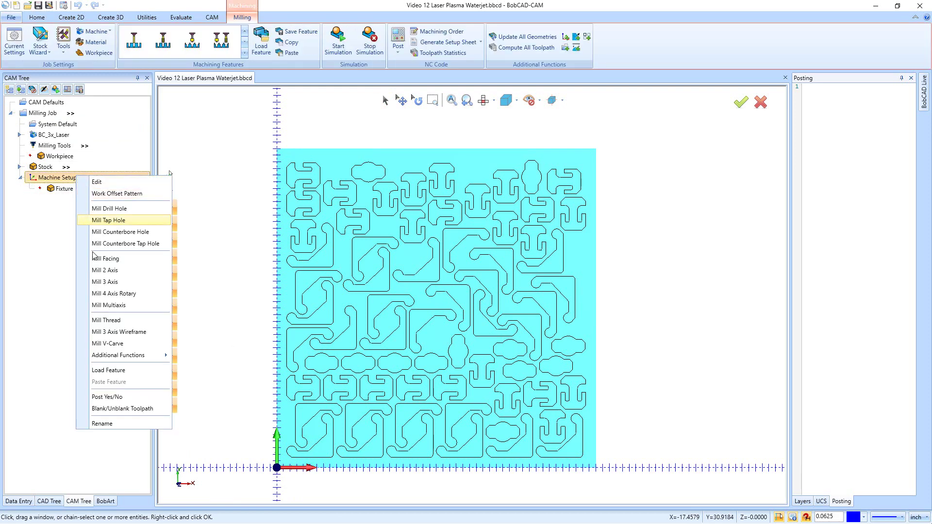
left_click(109, 370)
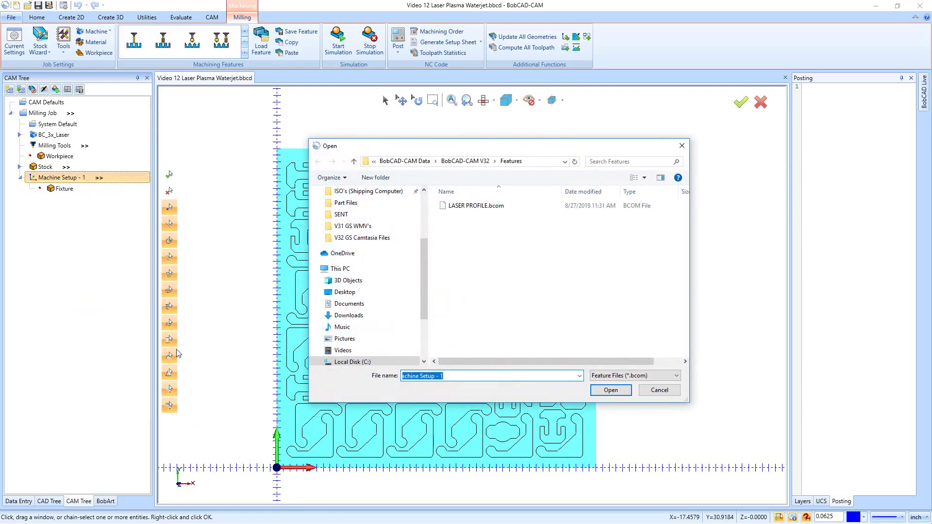
double_click(476, 207)
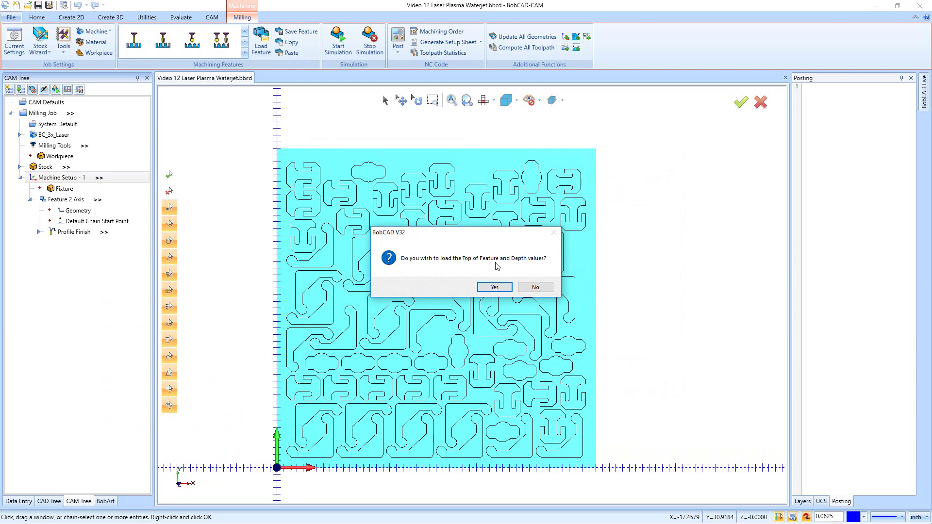
left_click(508, 288)
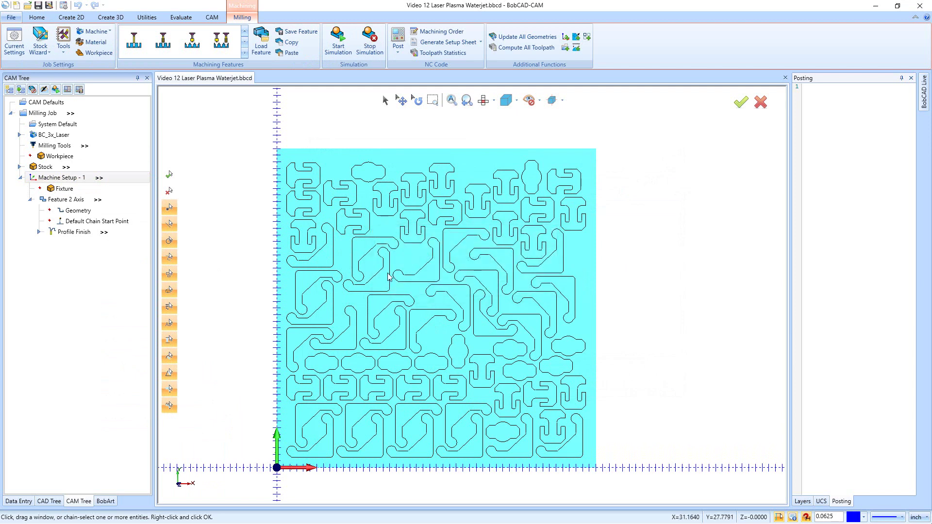
Reselect the loaded feature's geometry by window-selecting every puzzle-piece outline, keeping depth 0.1250.
right_click(78, 213)
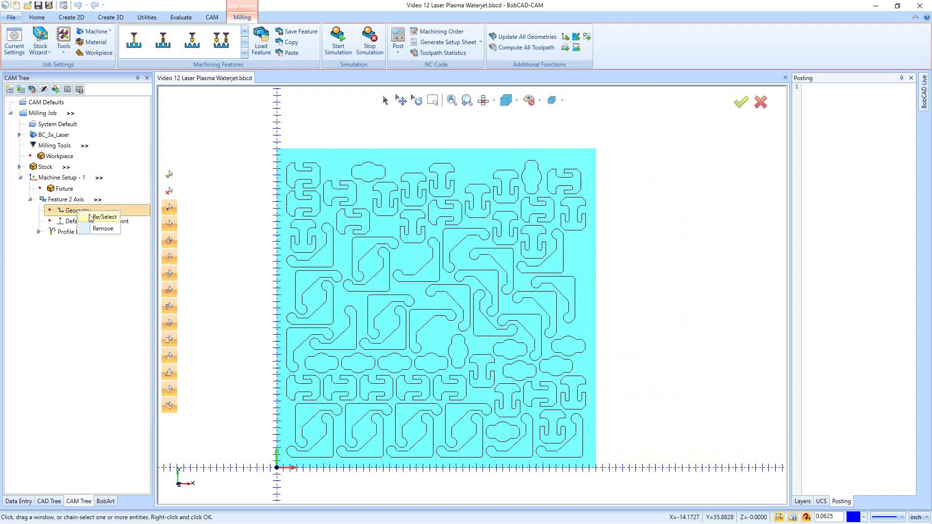
left_click(95, 218)
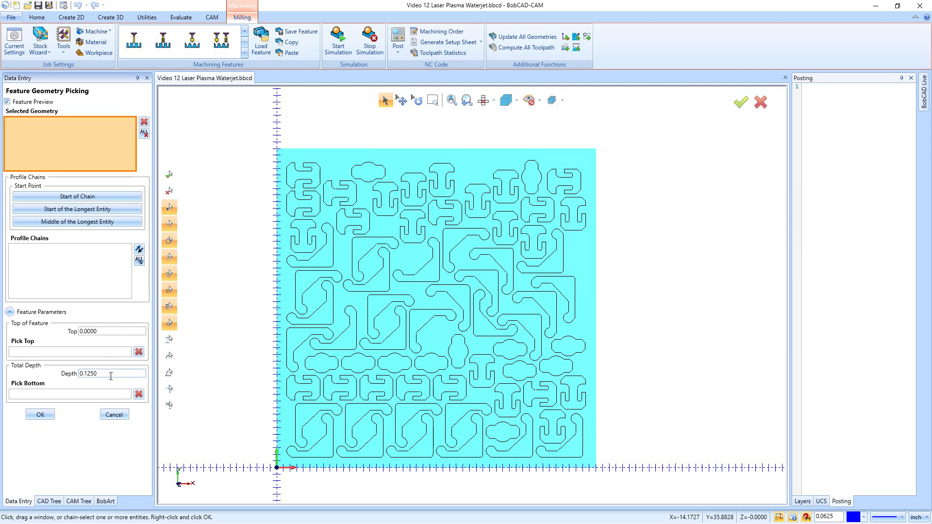
left_click_drag(102, 373, 68, 381)
left_click_drag(243, 118, 613, 485)
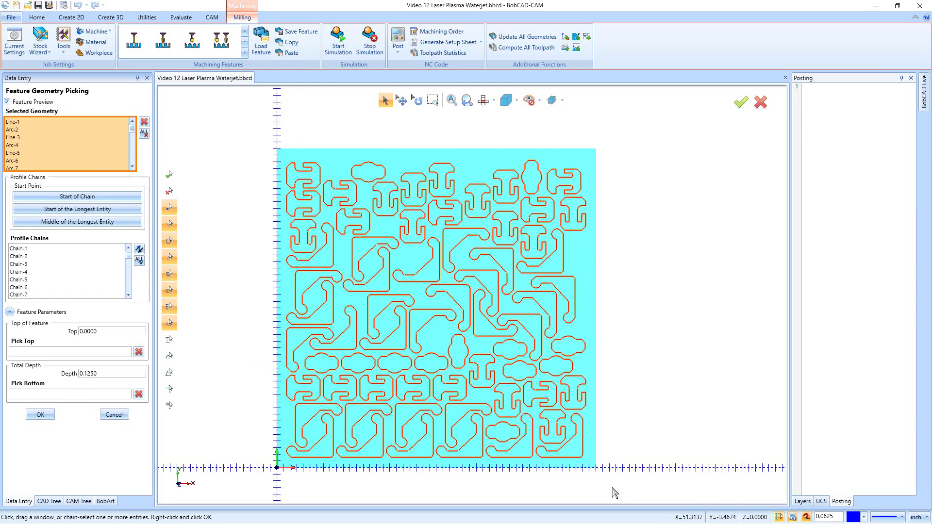
Confirm the picked geometry and compute all toolpaths for Feature 2 Axis.
left_click(41, 415)
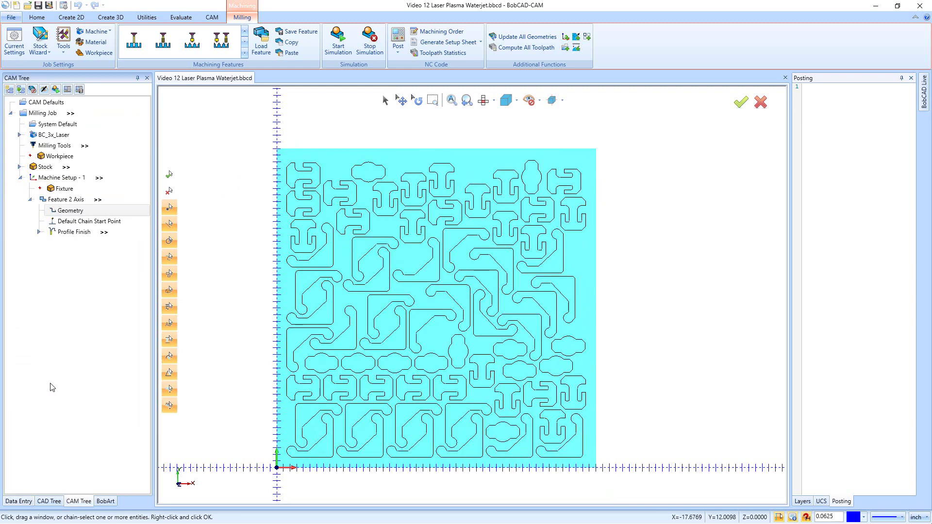
right_click(66, 202)
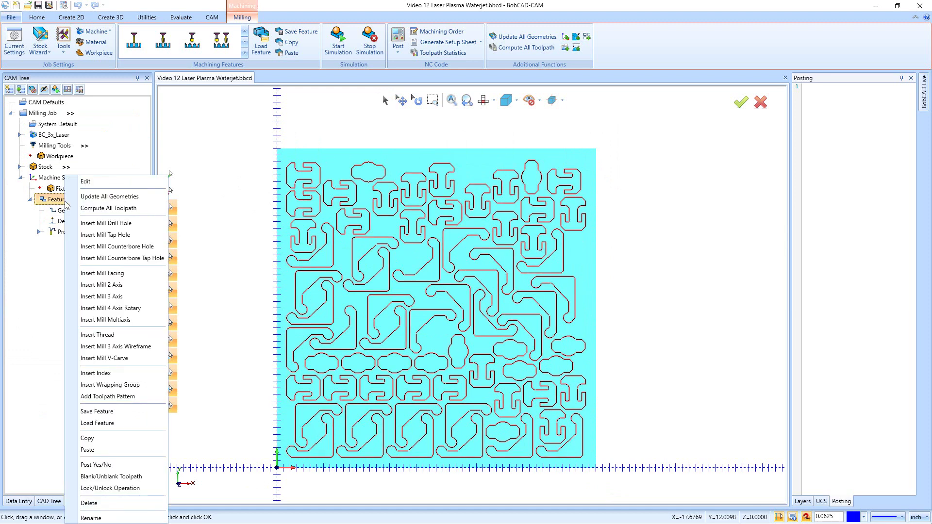
left_click(91, 209)
scroll(326, 224, "up", 5)
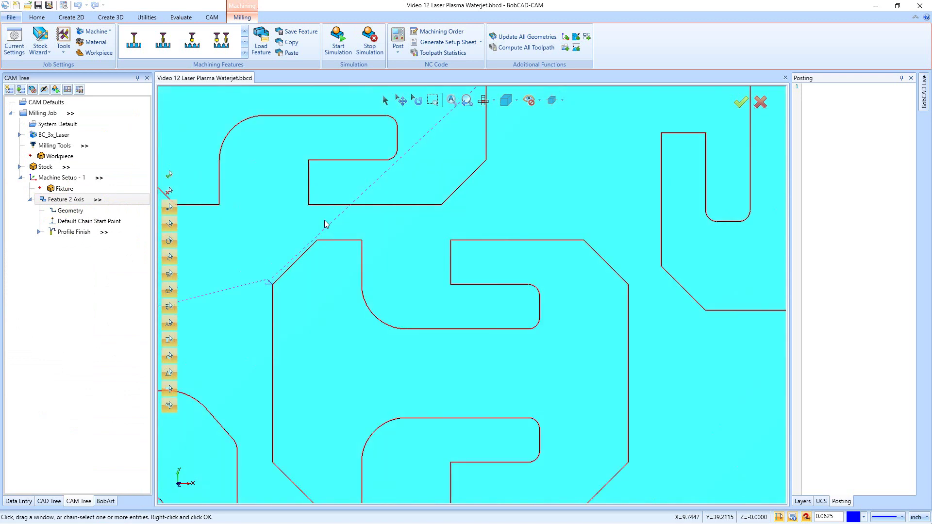
scroll(269, 285, "up", 5)
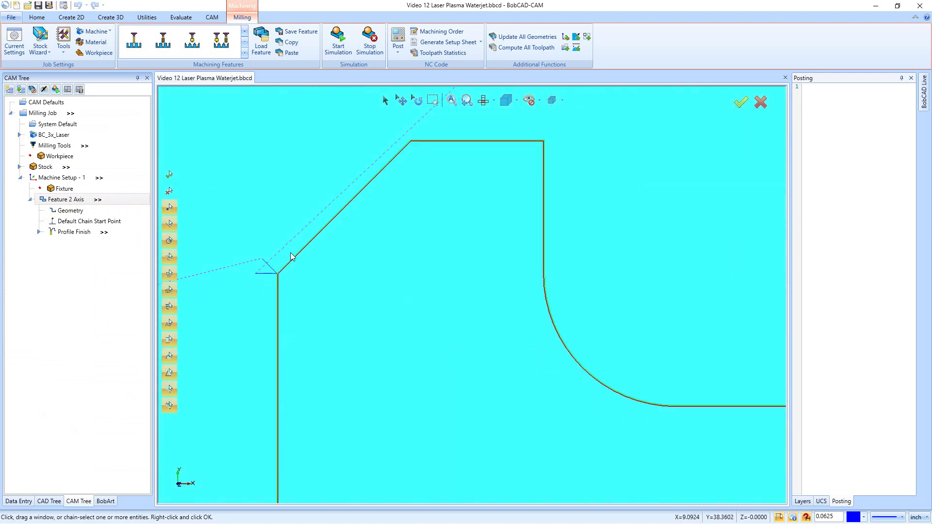
scroll(287, 252, "down", 8)
scroll(183, 397, "up", 6)
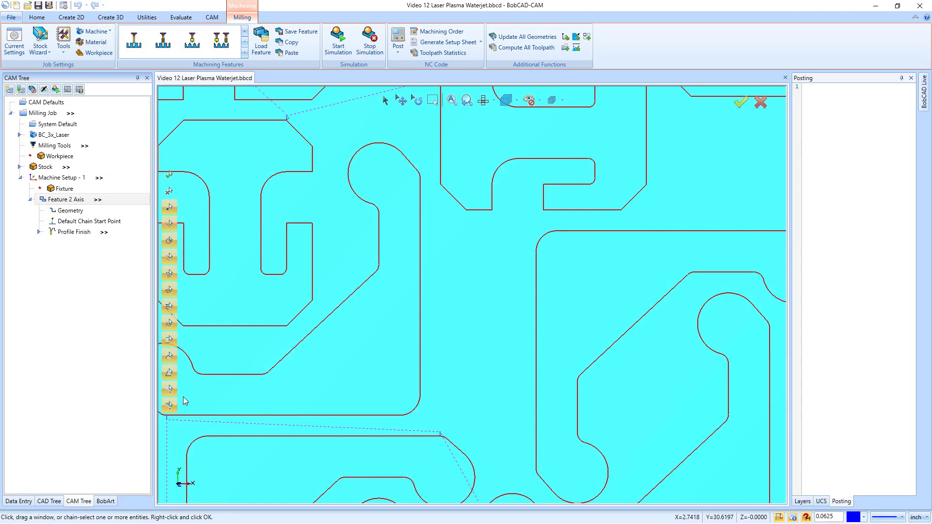
scroll(258, 366, "up", 6)
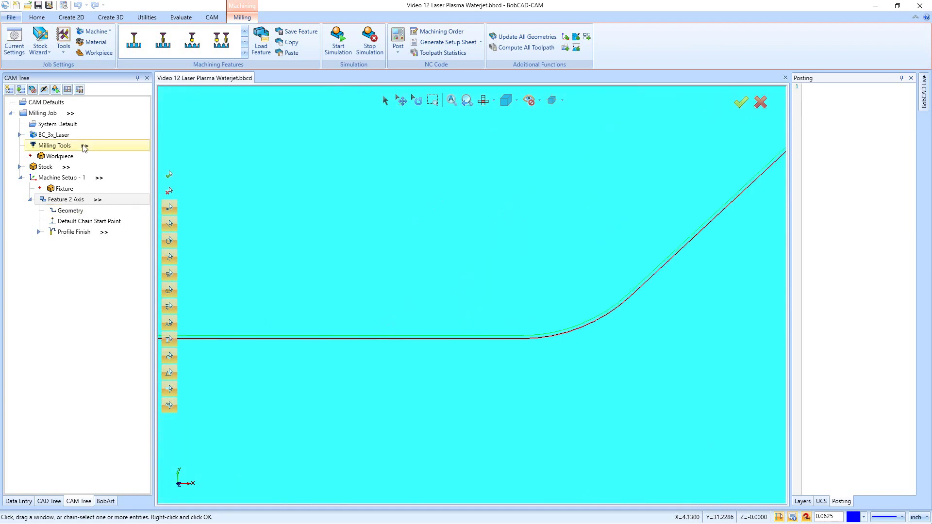
Blank the stock so the laser cuts on the puzzle pieces are visible.
right_click(62, 166)
left_click(79, 209)
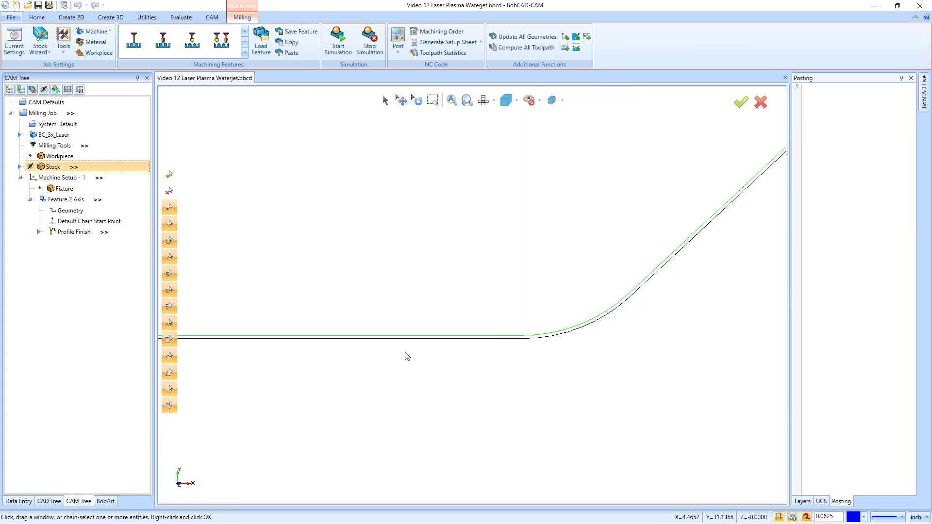
scroll(407, 357, "down", 5)
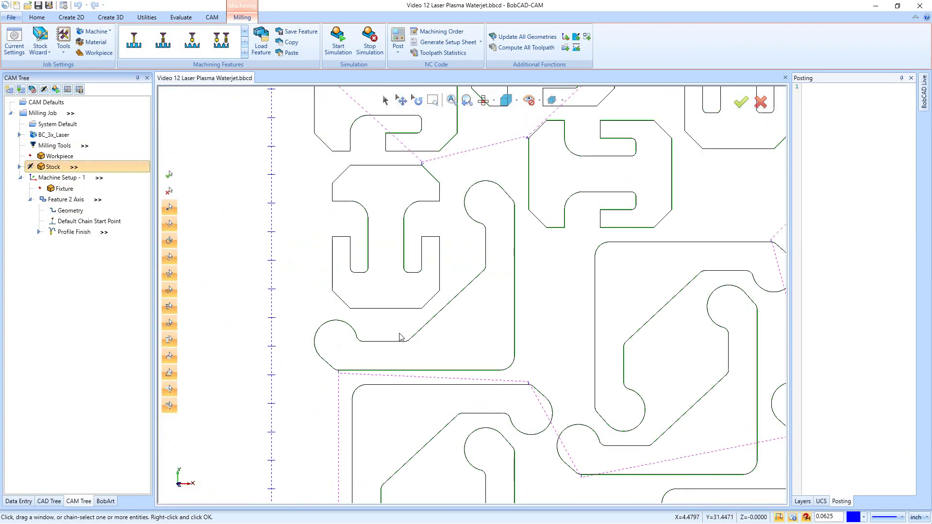
scroll(400, 336, "down", 2)
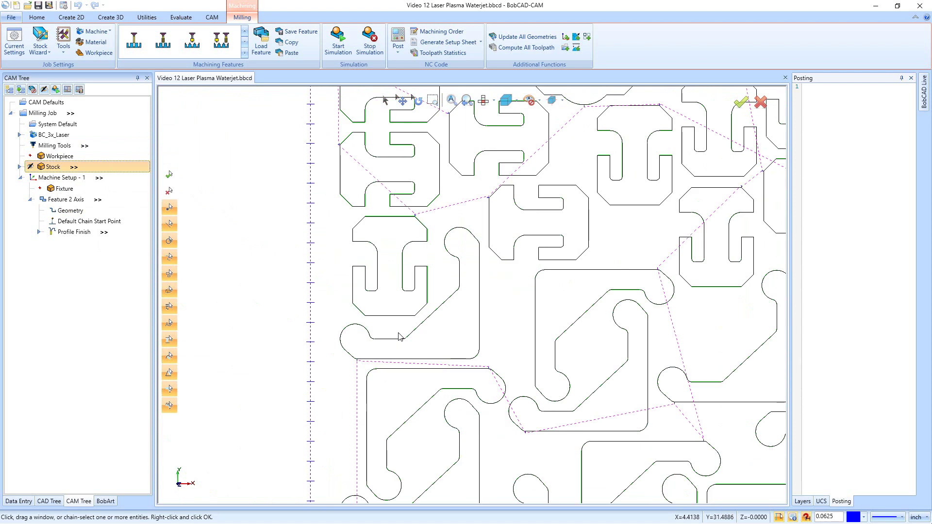
left_click(65, 200)
right_click(76, 199)
left_click(97, 181)
left_click(301, 164)
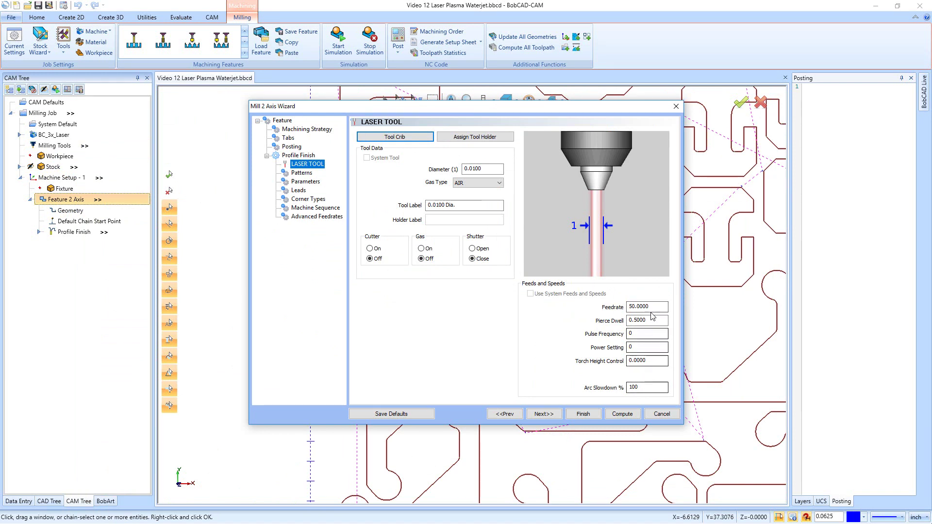
left_click(636, 364)
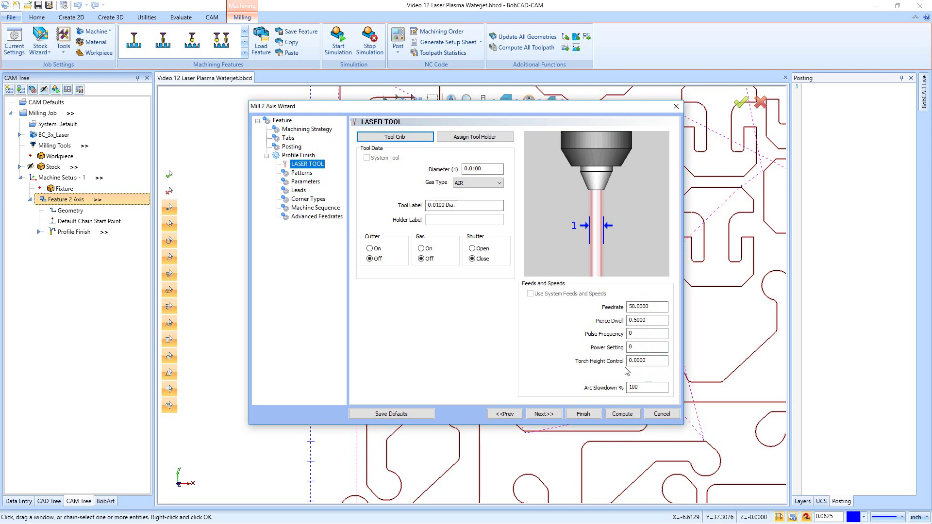
left_click(653, 414)
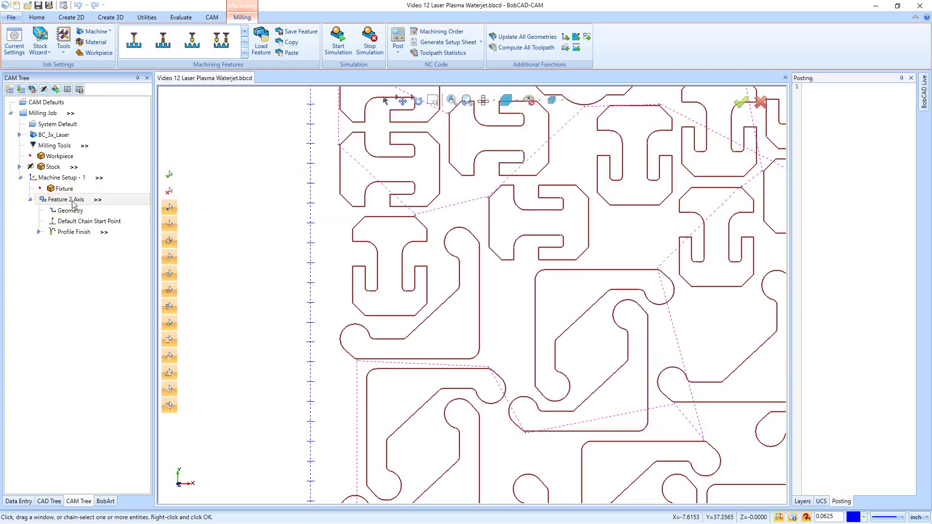
left_click(59, 147)
right_click(59, 147)
left_click(74, 242)
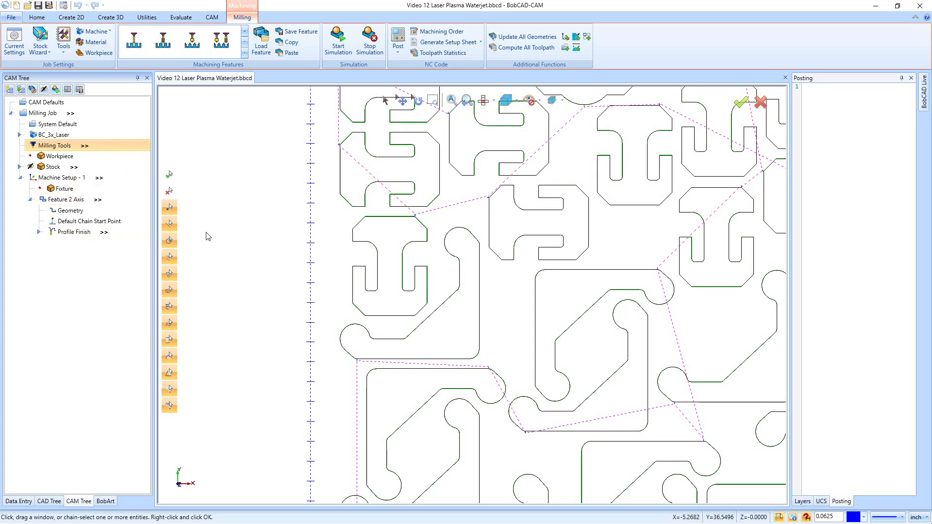
scroll(365, 312, "down", 2)
scroll(366, 312, "down", 3)
scroll(468, 483, "up", 3)
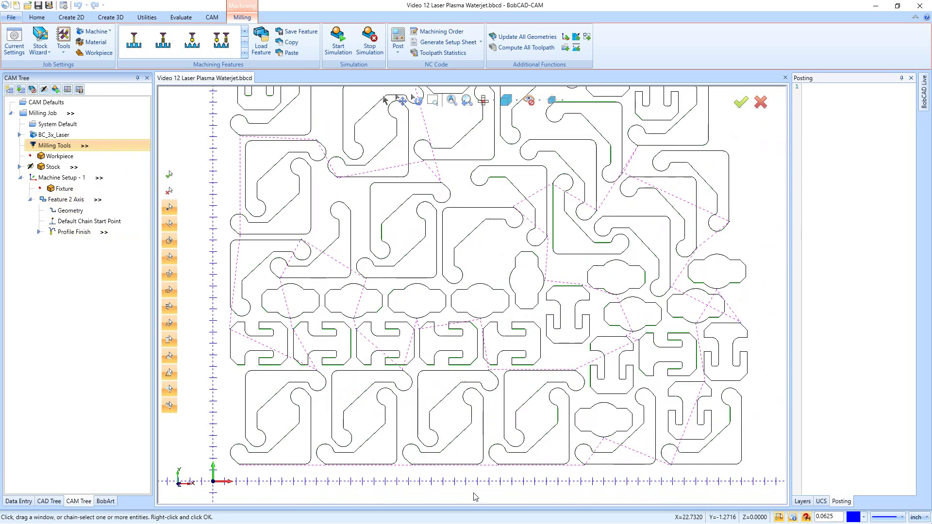
scroll(465, 452, "down", 2)
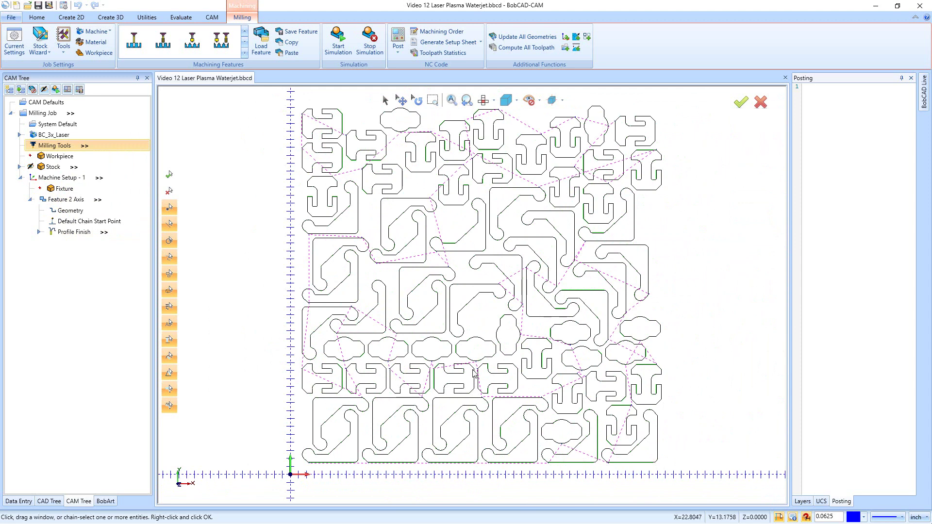